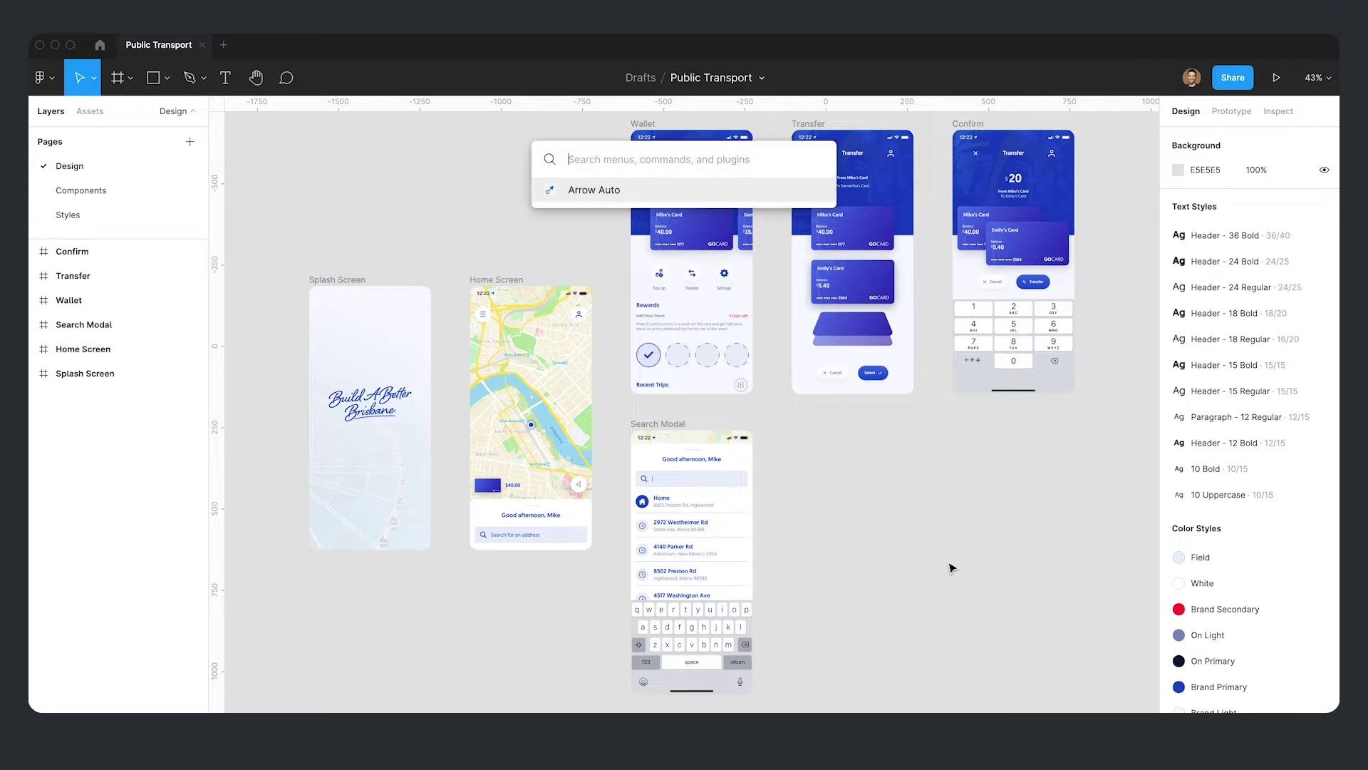
# Step: Run the Arrow Auto plugin from quick actions over the Public Transport screens
pyautogui.press('Return')
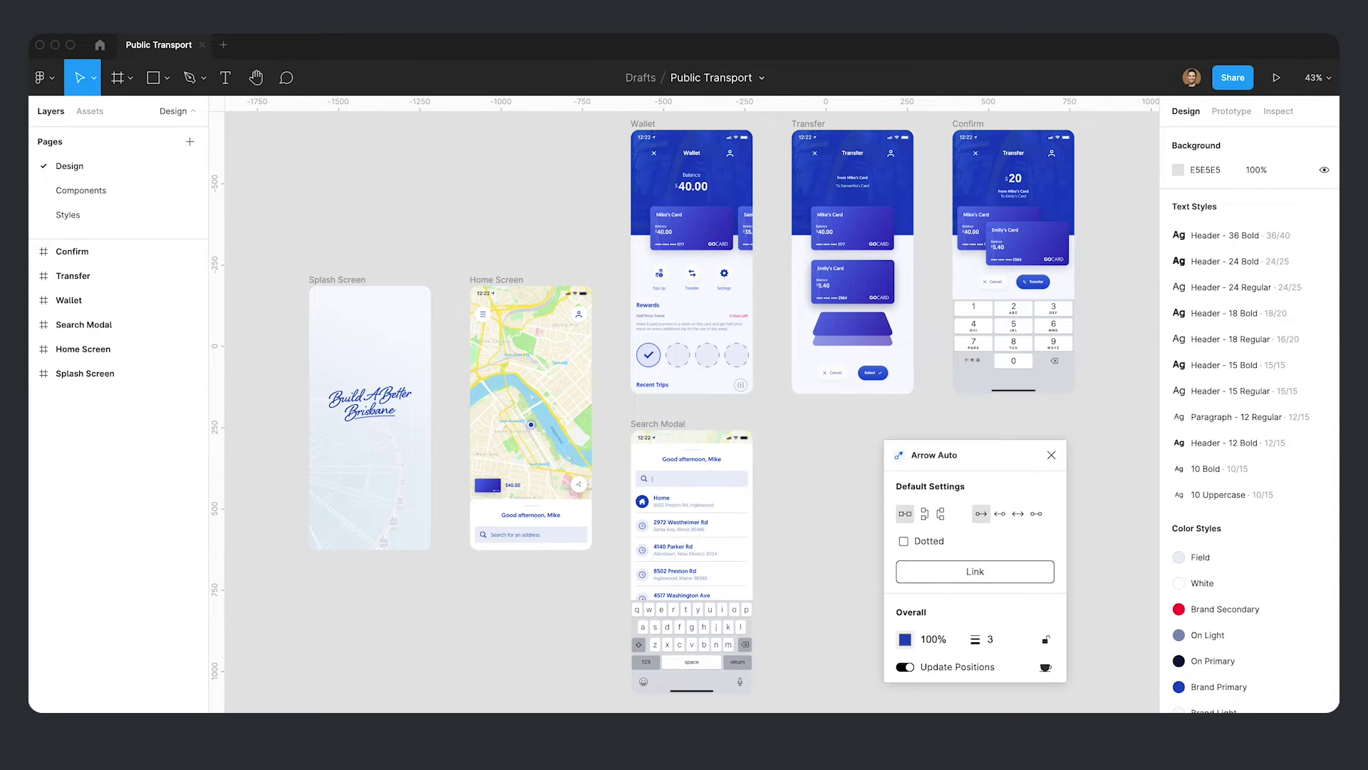
# Step: Draw arrows from Splash to Home and from the home search bar to the Search Modal
pyautogui.click(331, 281)
pyautogui.click(970, 571)
pyautogui.keyDown('ctrl'); pyautogui.click(531, 534); pyautogui.keyUp('ctrl')
pyautogui.keyDown('shift'); pyautogui.click(657, 424); pyautogui.keyUp('shift')
pyautogui.click(970, 571)
pyautogui.keyDown('ctrl'); pyautogui.click(497, 484); pyautogui.keyUp('ctrl')
# Step: Link the card to Wallet, Wallet settings to Transfer, and Transfer's Select button to Confirm
pyautogui.keyDown('shift'); pyautogui.click(643, 124); pyautogui.keyUp('shift')
pyautogui.click(970, 570)
pyautogui.keyDown('ctrl'); pyautogui.click(724, 273); pyautogui.keyUp('ctrl')
pyautogui.keyDown('shift'); pyautogui.click(808, 123); pyautogui.keyUp('shift')
pyautogui.click(971, 571)
pyautogui.keyDown('ctrl'); pyautogui.click(873, 372); pyautogui.keyUp('ctrl')
pyautogui.keyDown('shift'); pyautogui.click(973, 127); pyautogui.keyUp('shift')
pyautogui.click(975, 571)
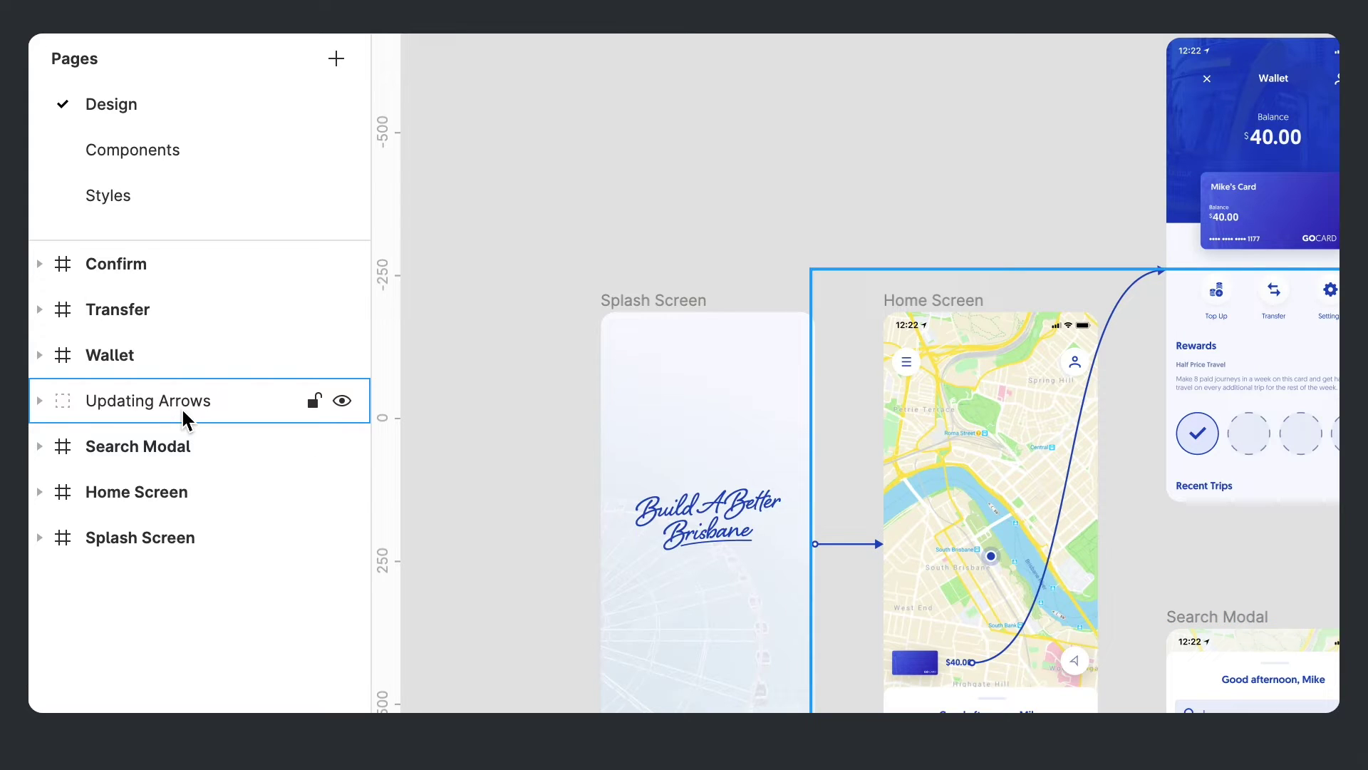
# Step: Move the Updating Arrows layer to the top and shift Splash and Home about 115 px left
pyautogui.moveTo(181, 408); pyautogui.dragTo(227, 267)
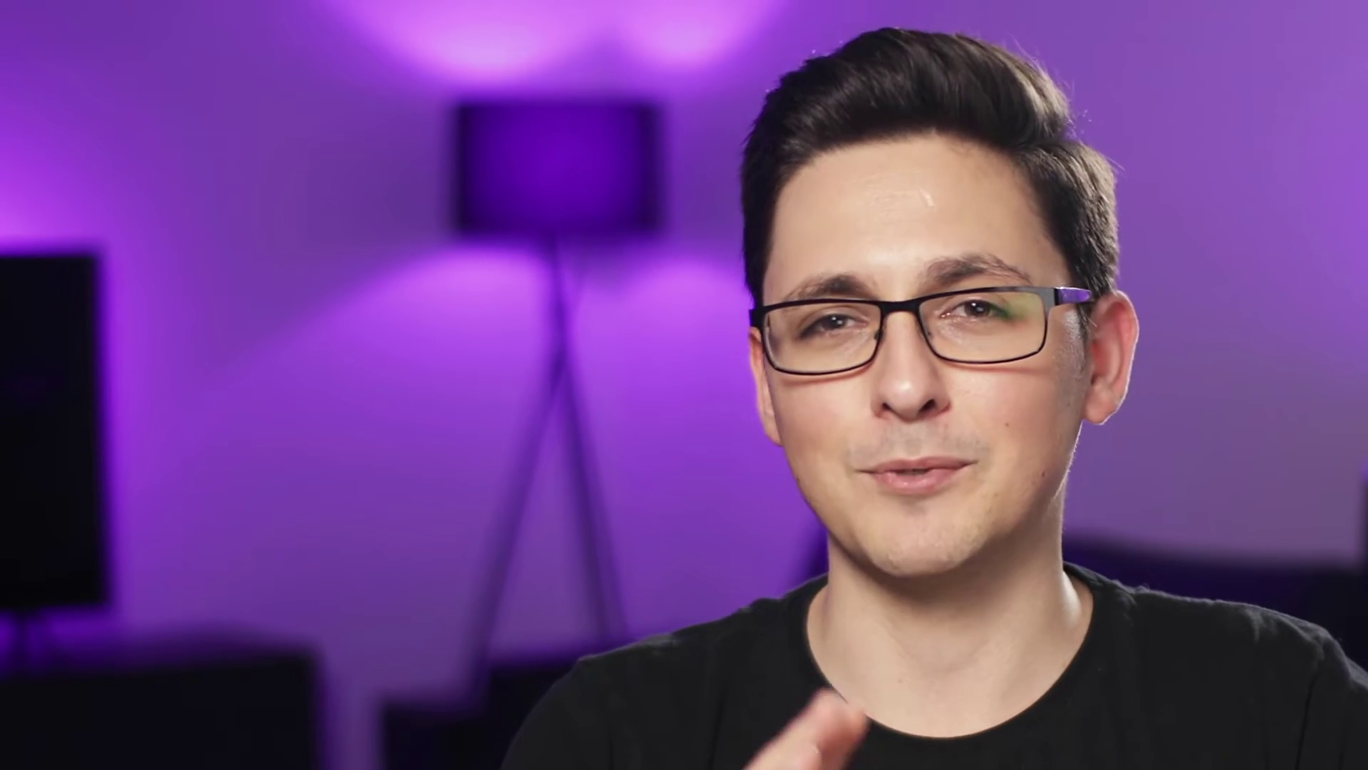
pyautogui.keyDown('shift'); pyautogui.click(332, 287); pyautogui.keyUp('shift')
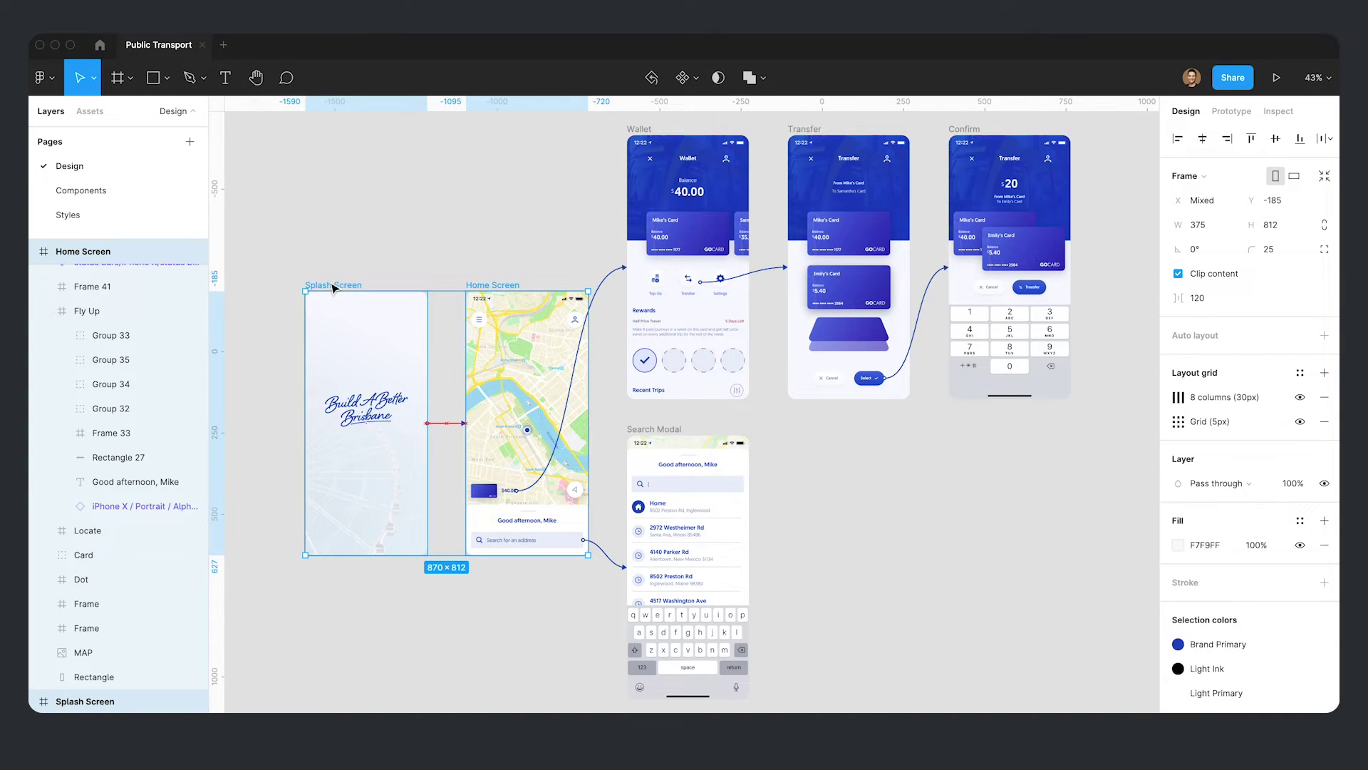
pyautogui.moveTo(333, 287); pyautogui.dragTo(255, 284)
pyautogui.click(979, 536)
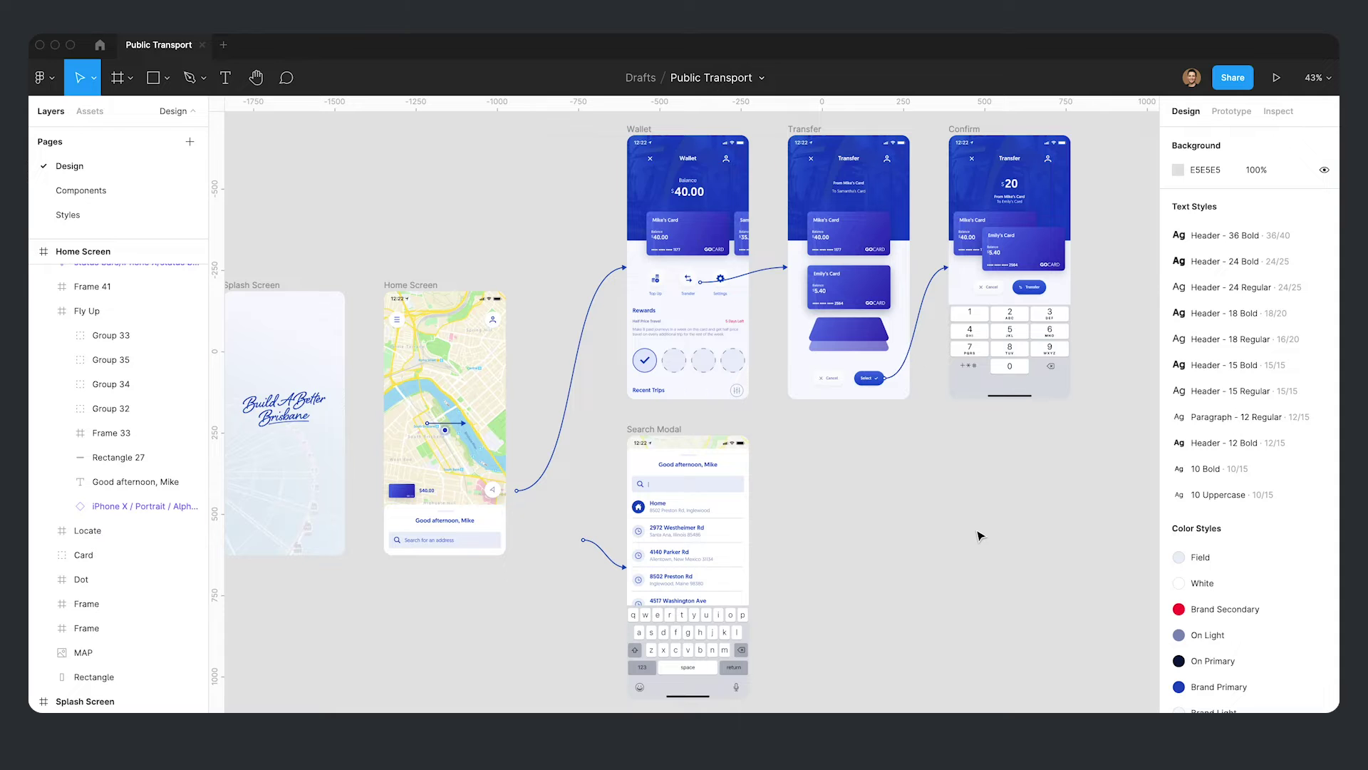
# Step: Reopen Arrow Auto, then drag Transfer, Confirm and the Search Modal frames slightly downward
pyautogui.press('super+alt+p')
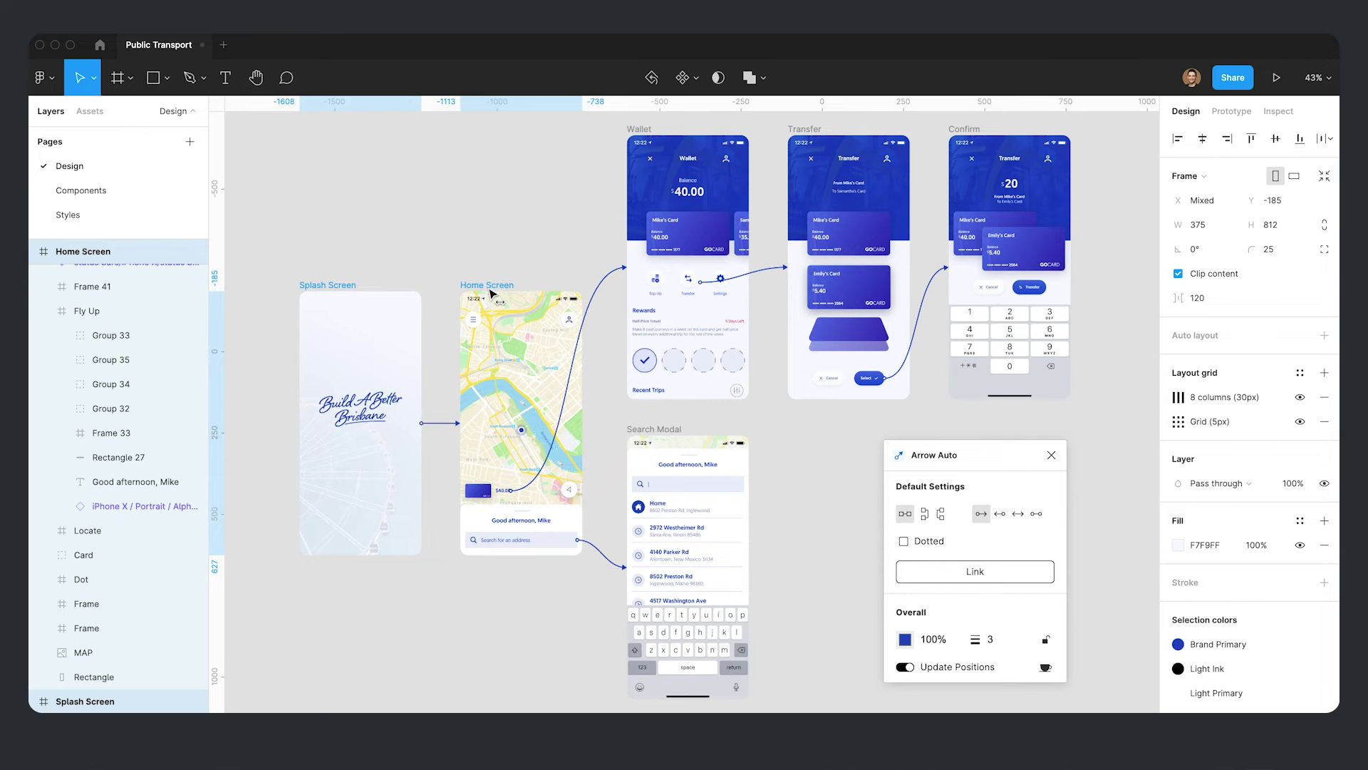
pyautogui.click(810, 133)
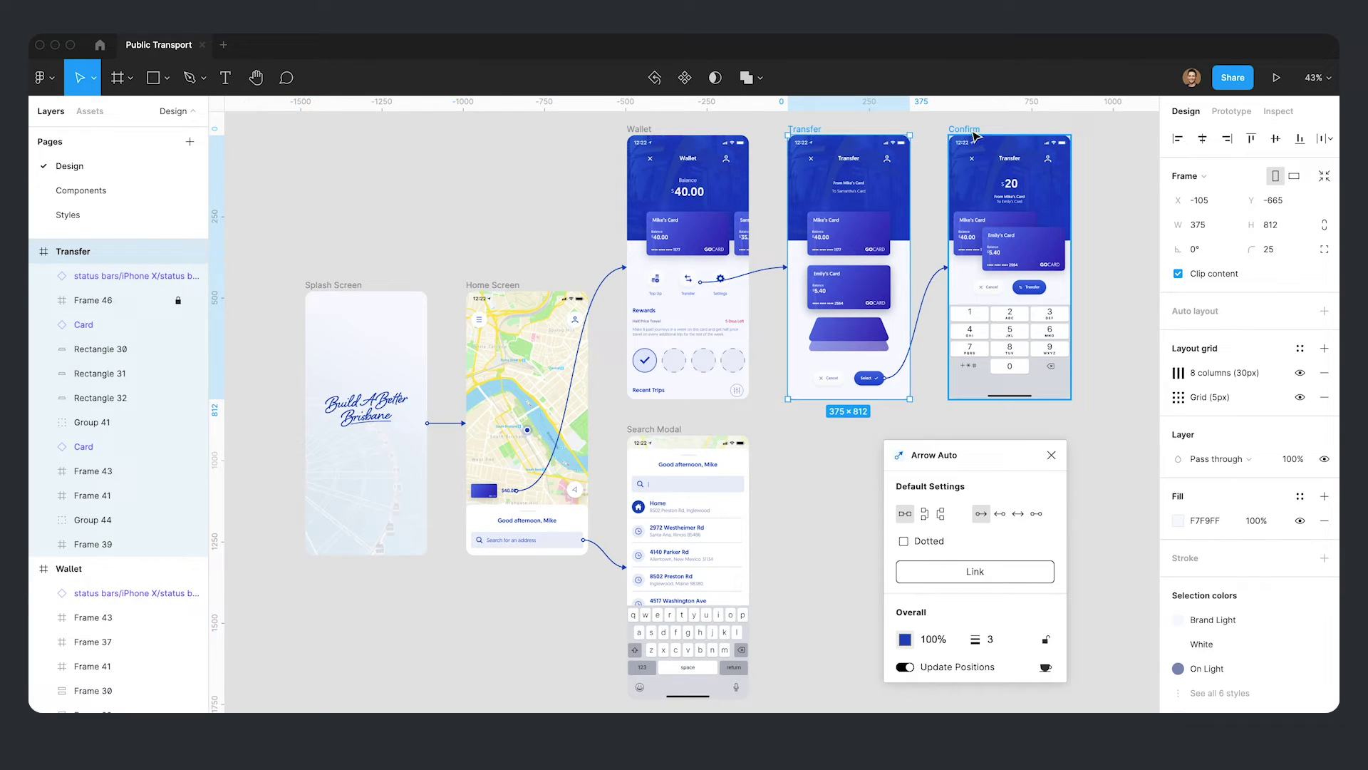
pyautogui.keyDown('shift'); pyautogui.click(967, 131); pyautogui.keyUp('shift')
pyautogui.moveTo(967, 131); pyautogui.dragTo(967, 172)
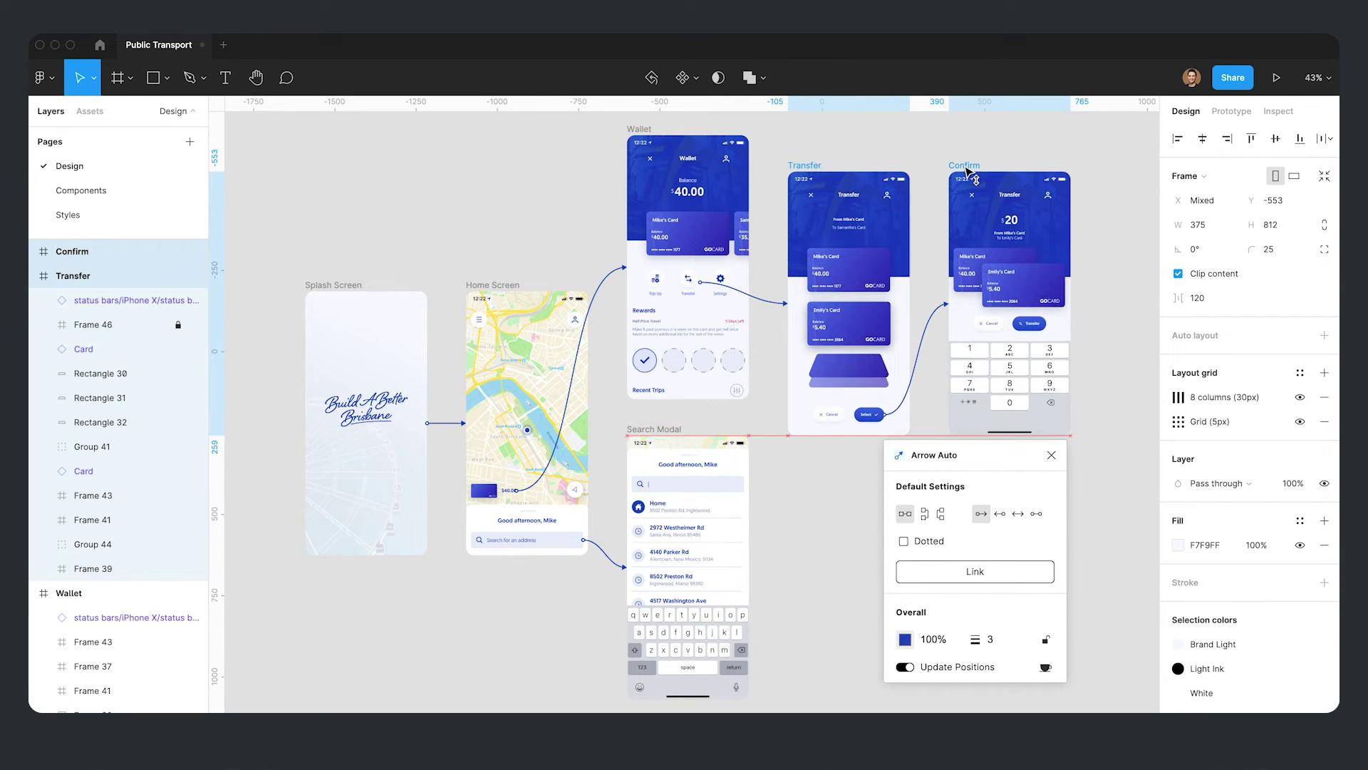
pyautogui.click(645, 429)
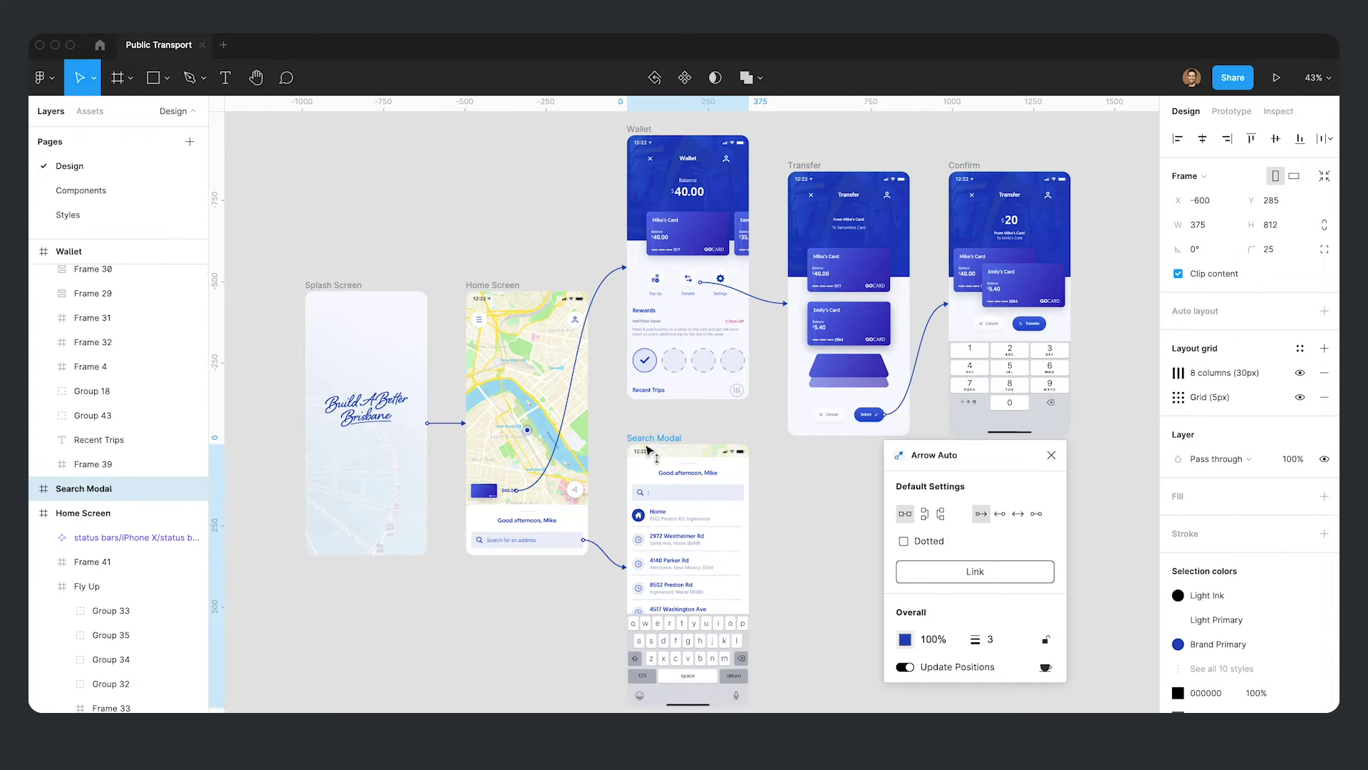
pyautogui.moveTo(647, 445); pyautogui.dragTo(647, 465)
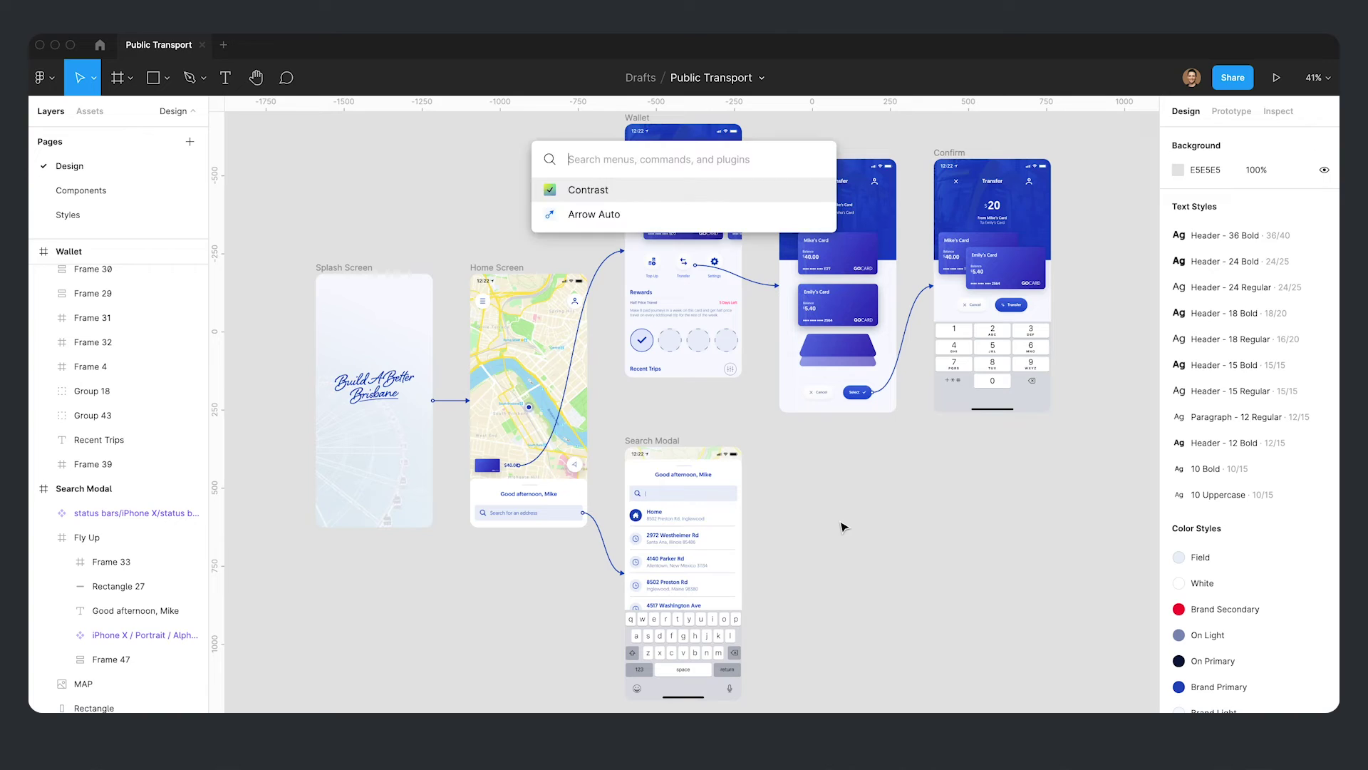
# Step: Run Contrast and check the greeting text, Home list label and search icon contrast ratios
pyautogui.press('Return')
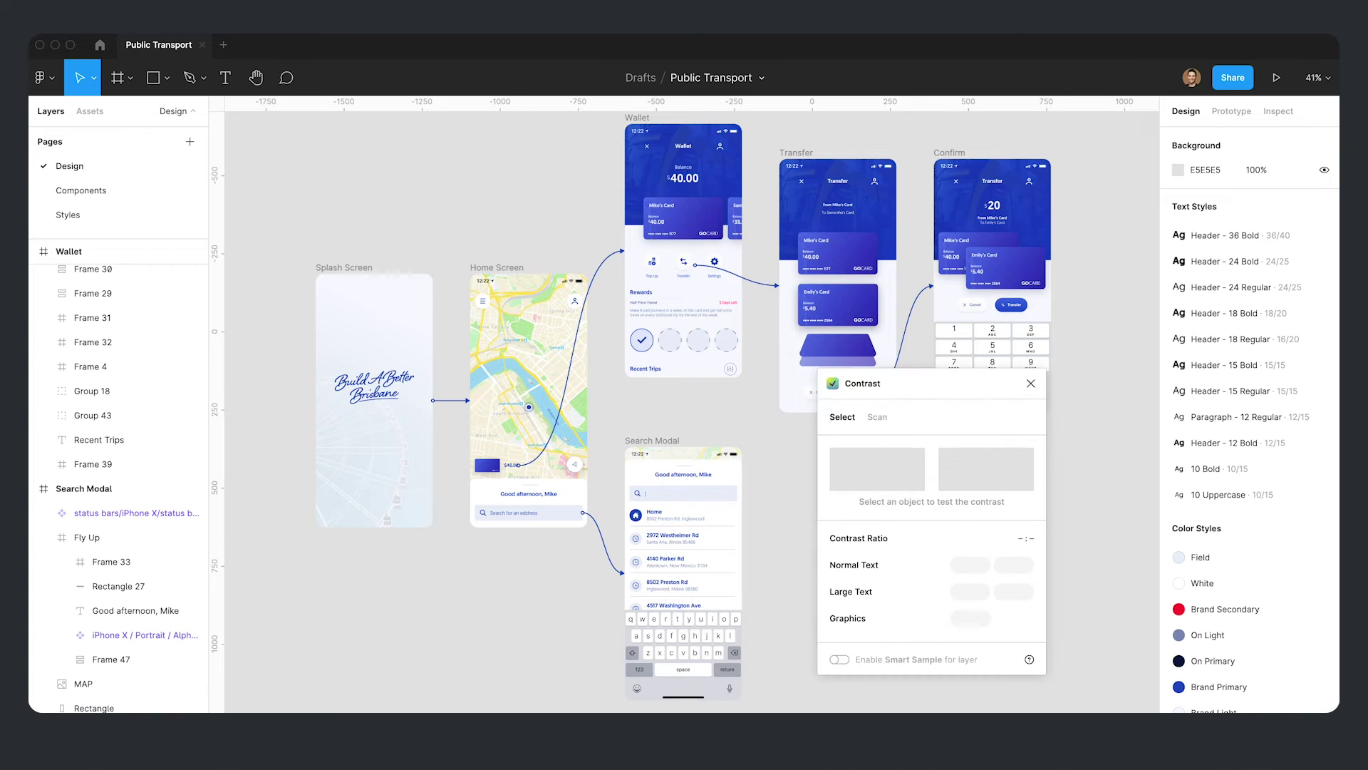
pyautogui.click(701, 478)
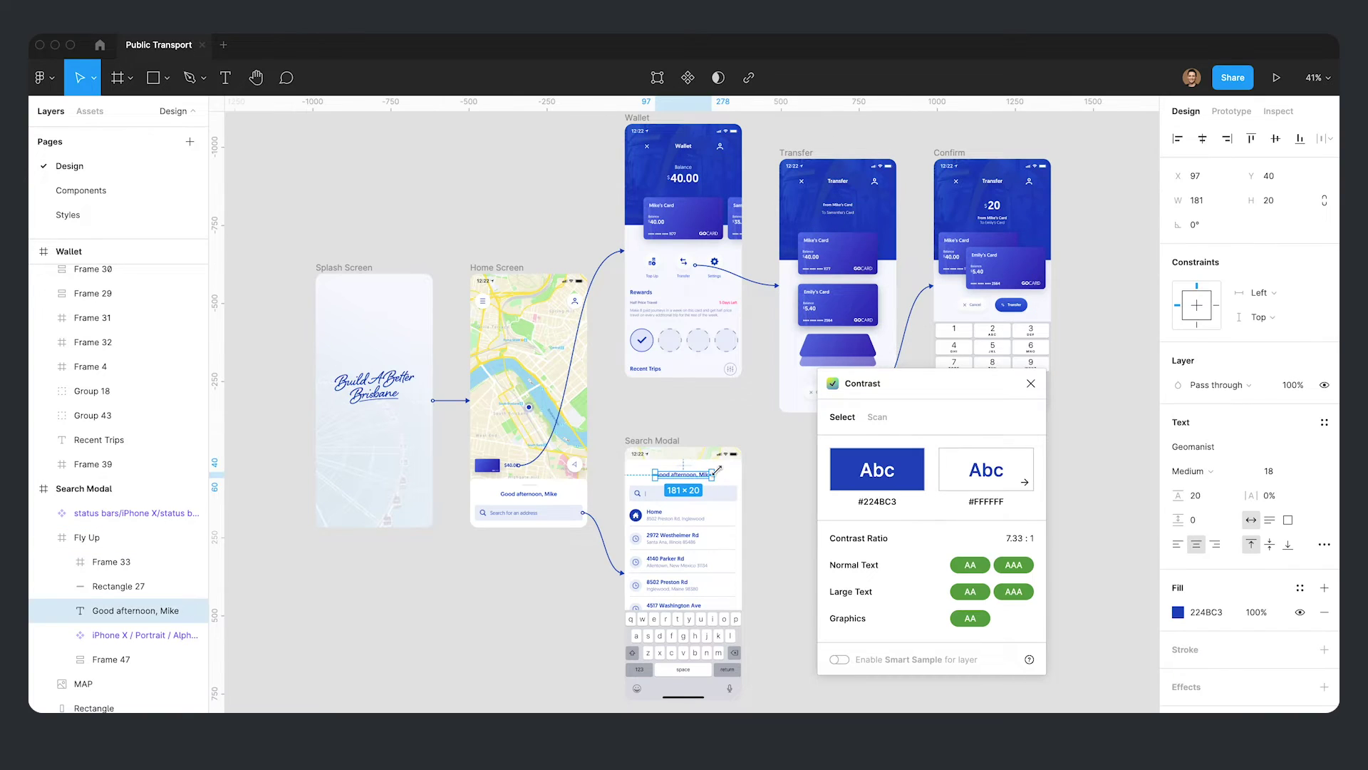
pyautogui.click(661, 512)
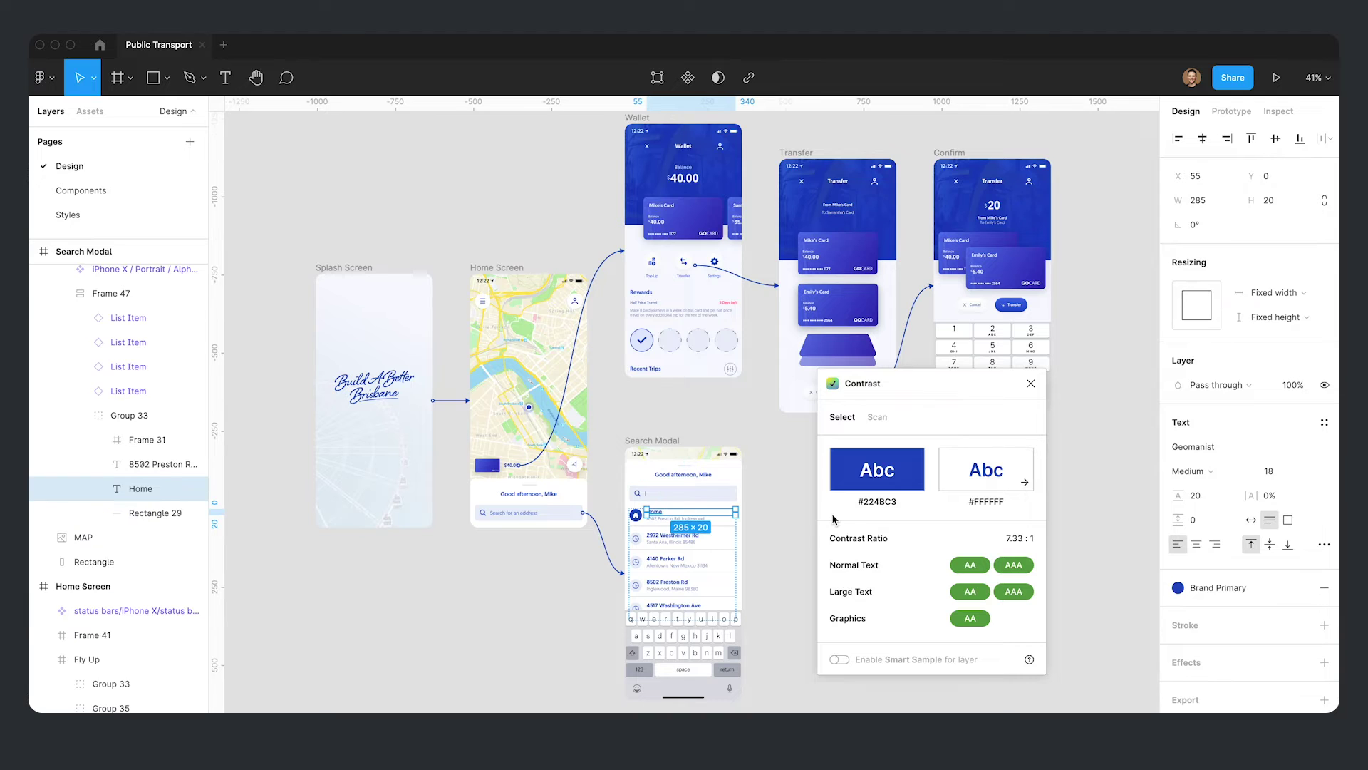
pyautogui.click(637, 493)
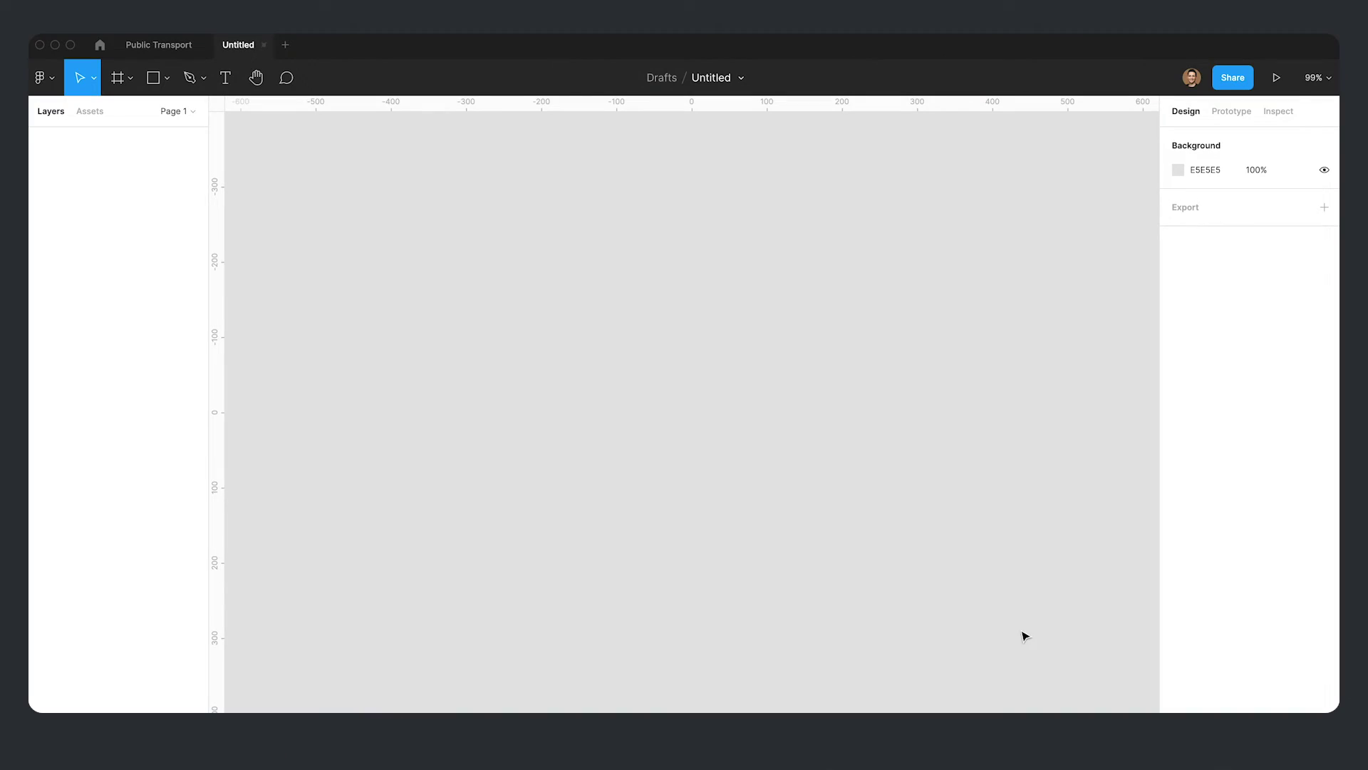
pyautogui.press('super+v')
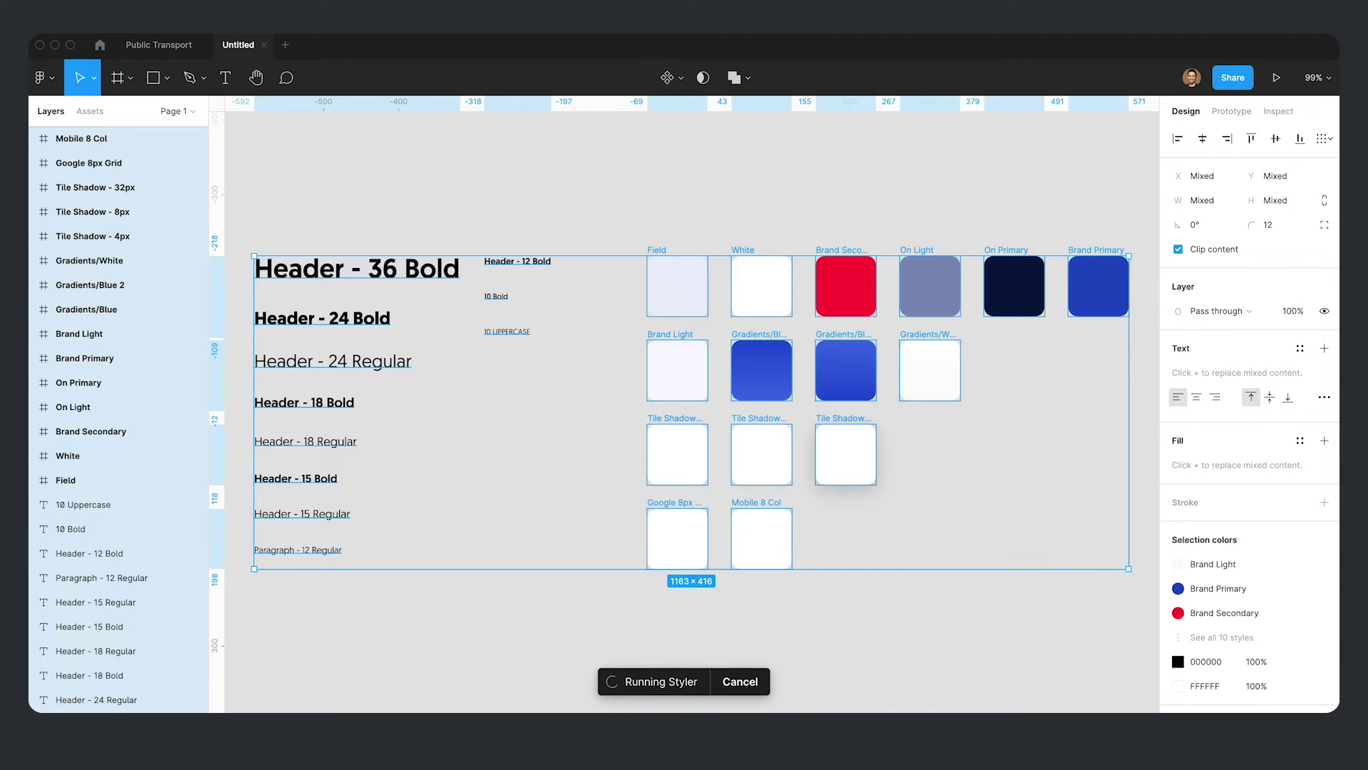
pyautogui.click(982, 622)
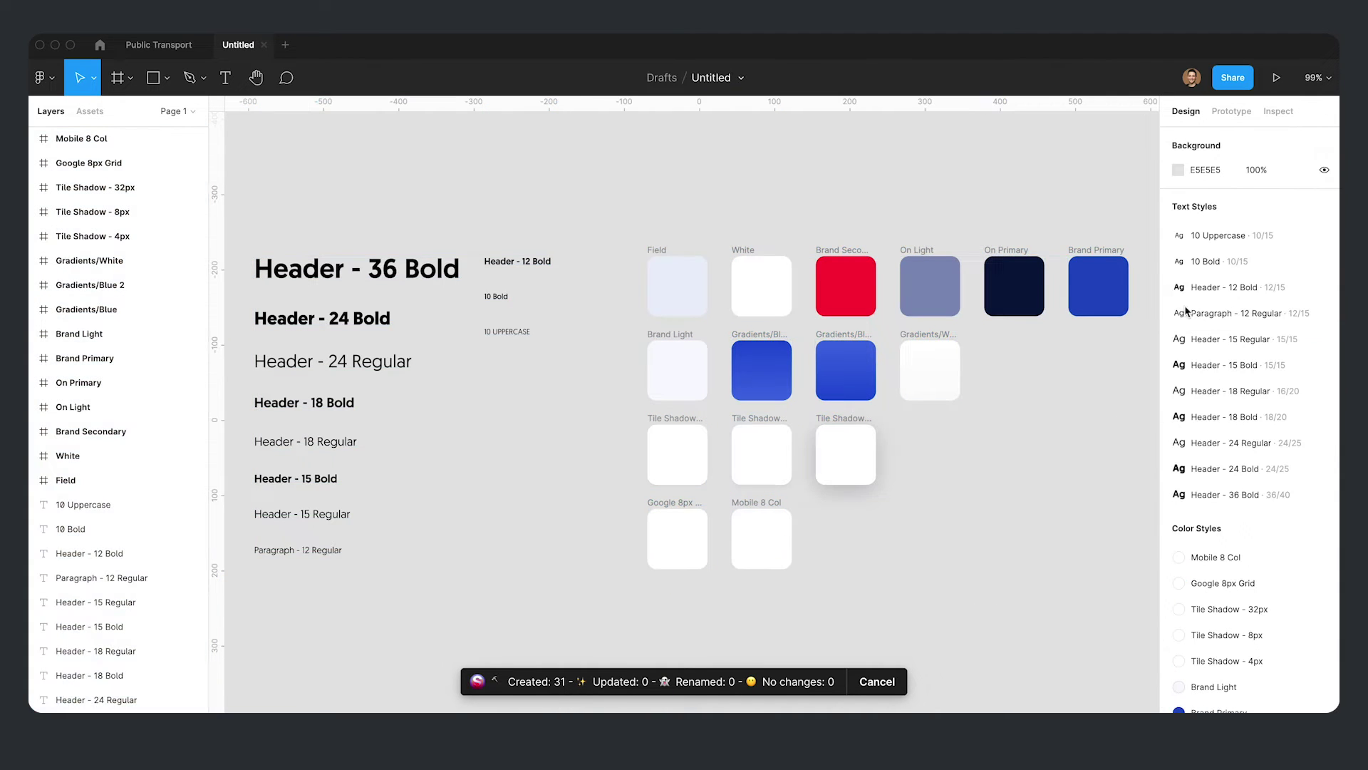
pyautogui.scroll(-6, 1280, 706)
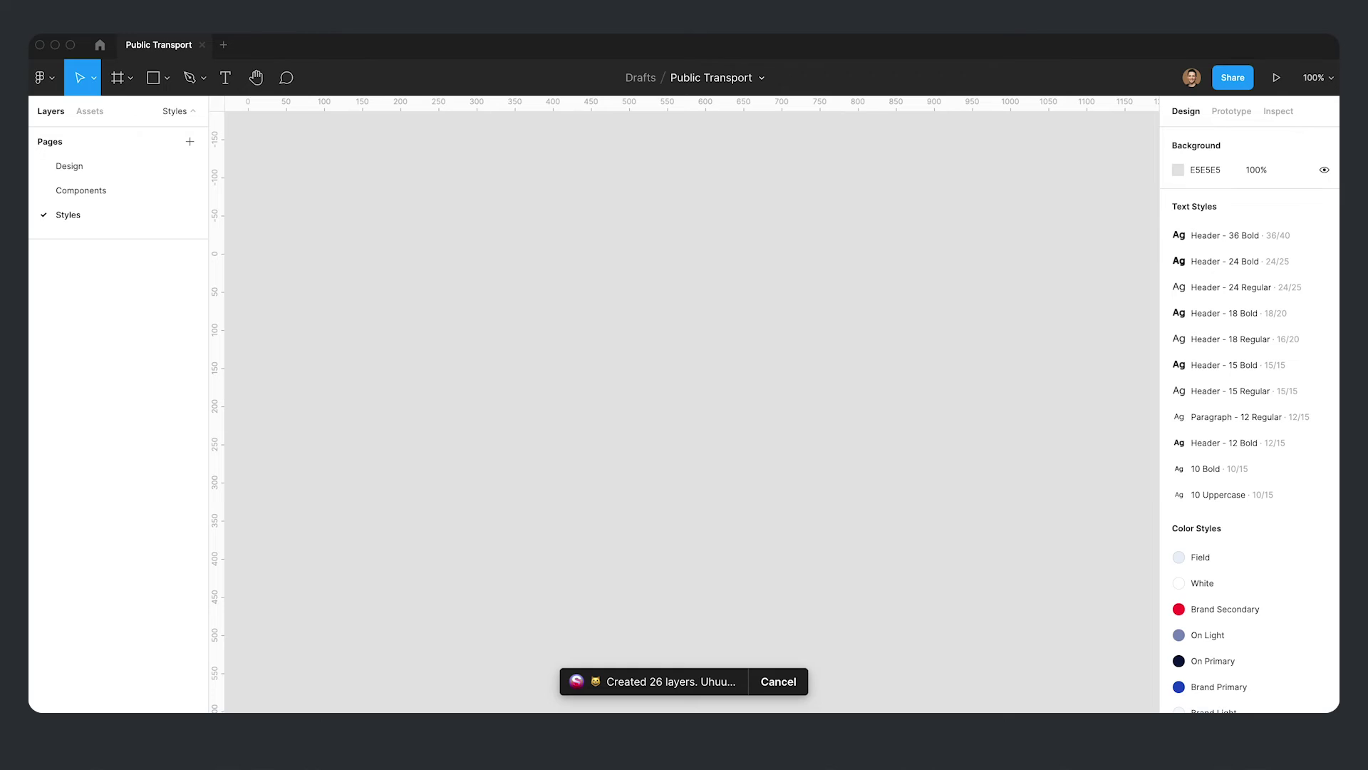
pyautogui.press('super+slash')
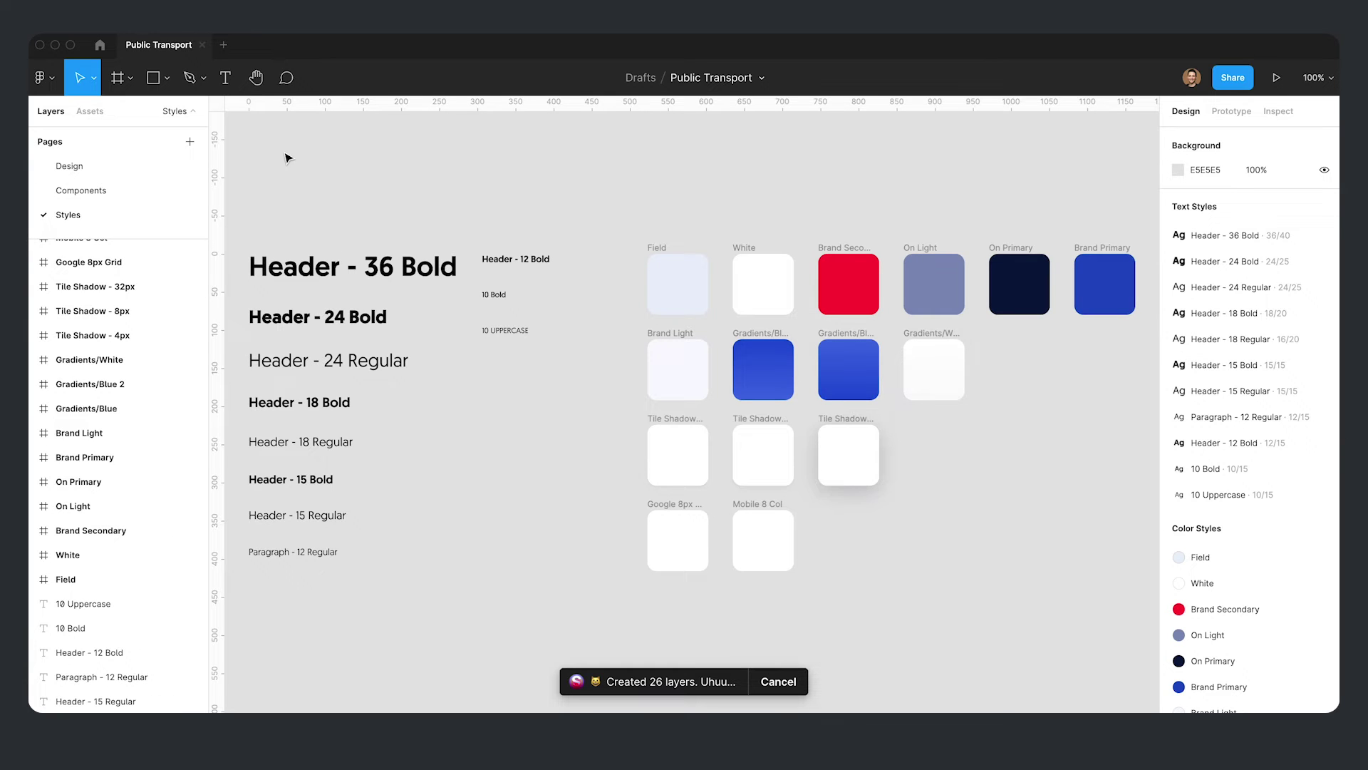
pyautogui.moveTo(282, 165); pyautogui.dragTo(1086, 612)
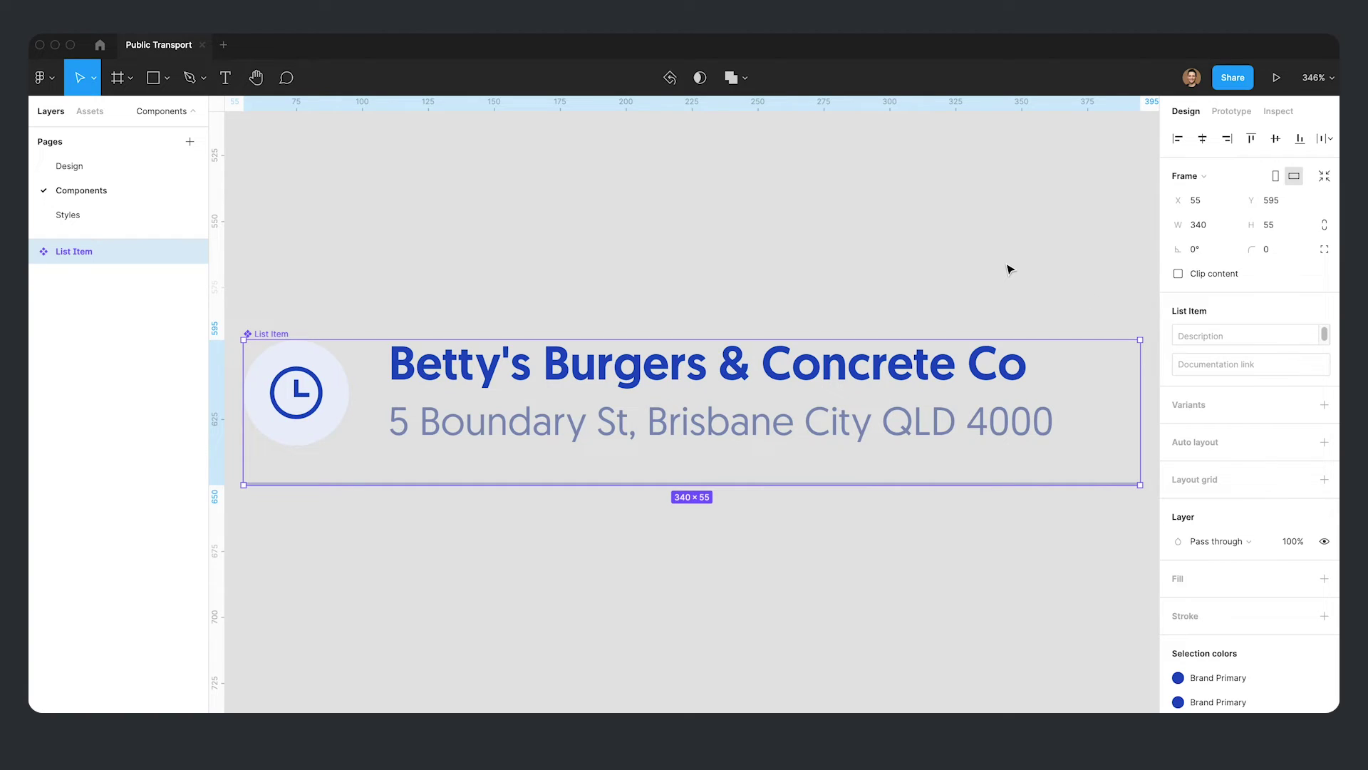
# Step: Launch Instance Finder and find all instances of the List Item component
pyautogui.press('super+slash')
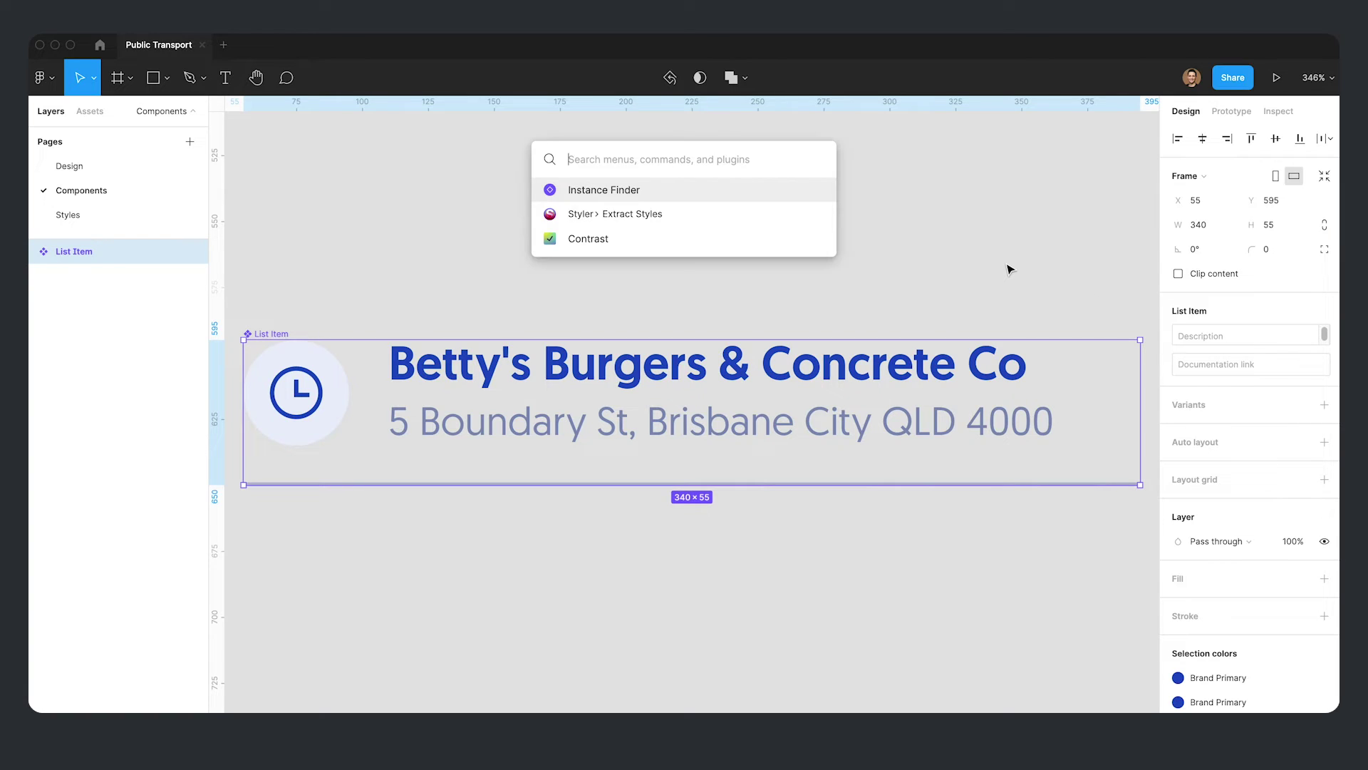
pyautogui.press('Return')
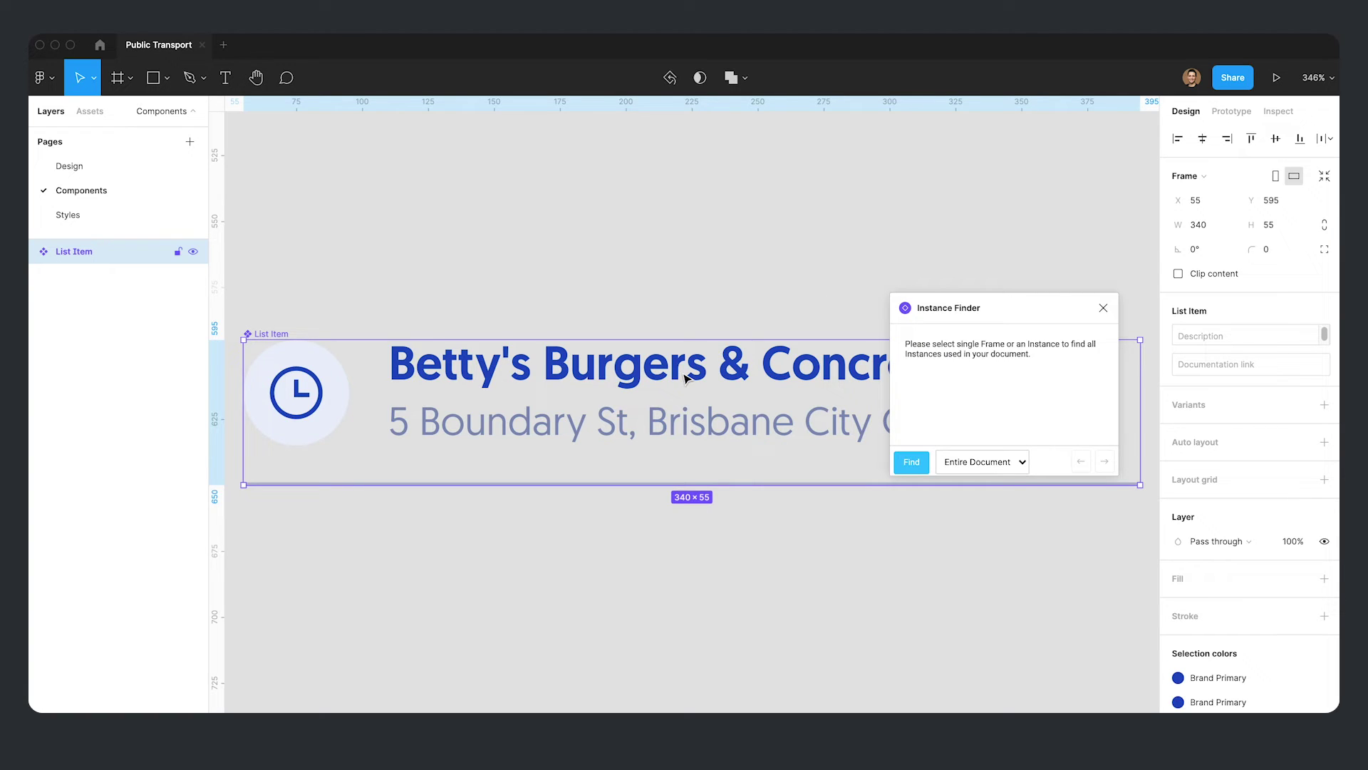
pyautogui.click(904, 460)
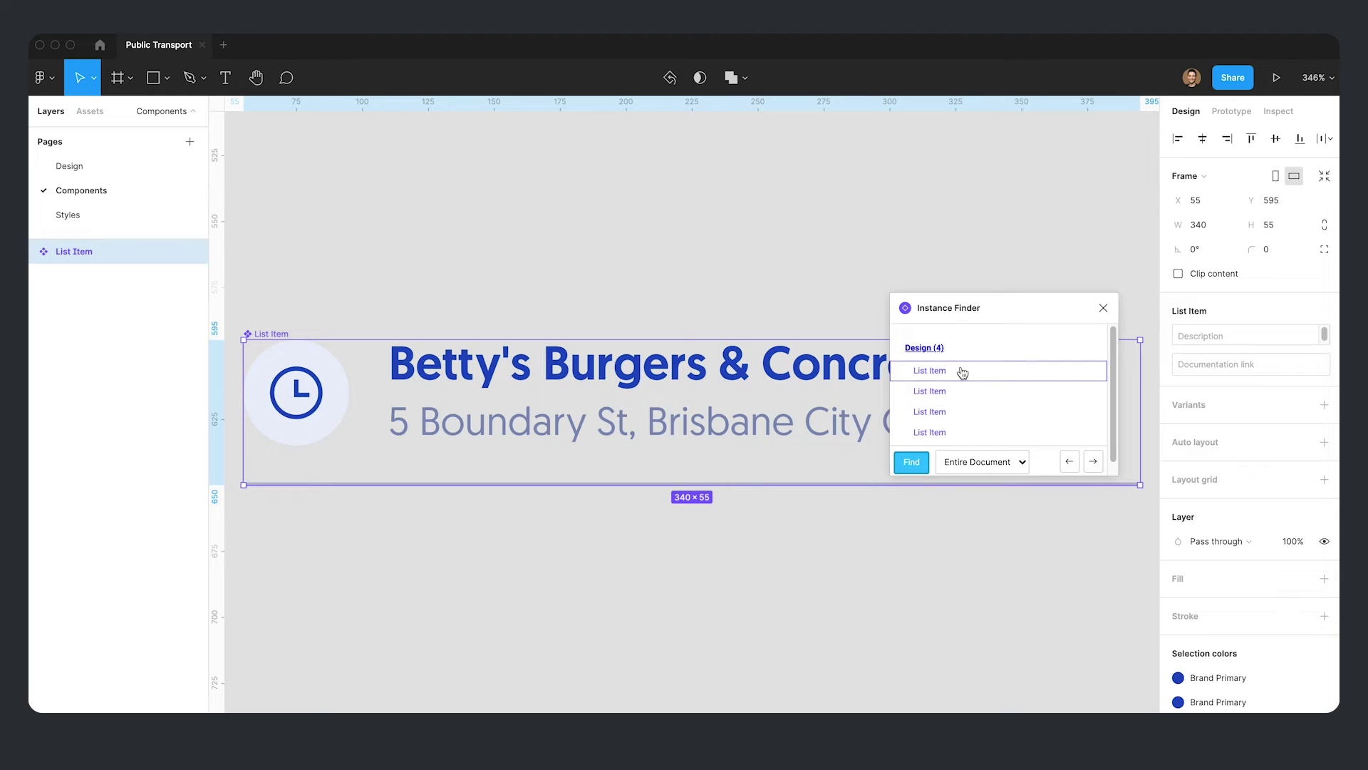
# Step: Jump through the List Item results: 8502 Preston Rd, 4517 Washington Ave and 2972 Westheimer Rd
pyautogui.click(961, 369)
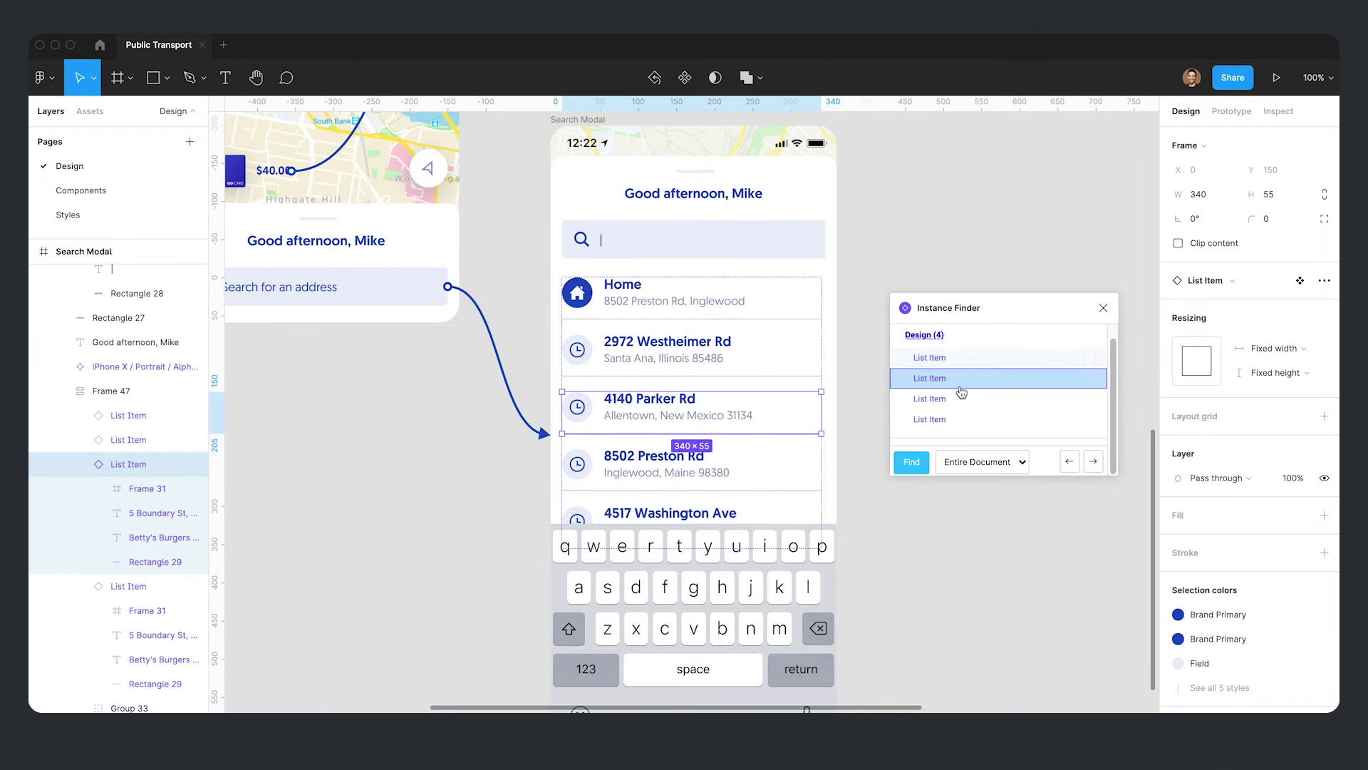
pyautogui.click(961, 399)
pyautogui.click(963, 421)
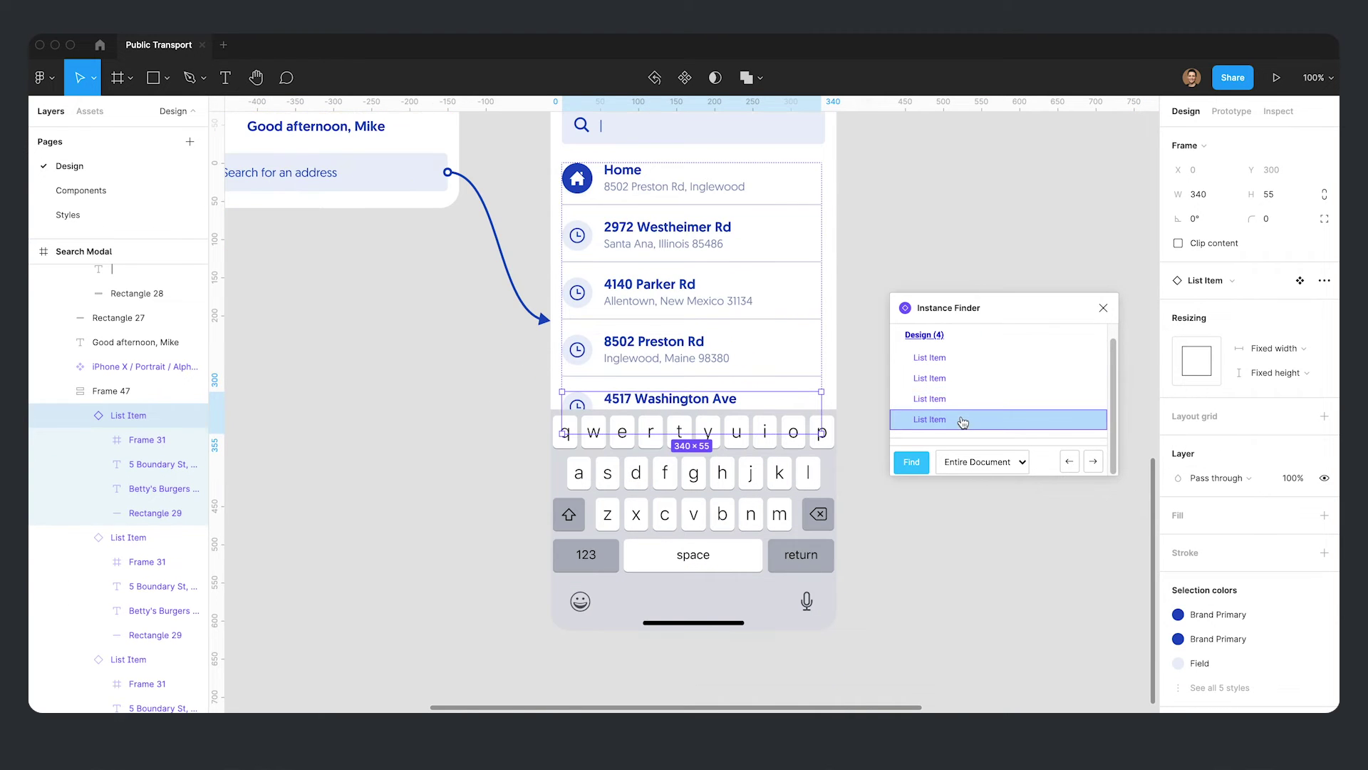
pyautogui.click(962, 359)
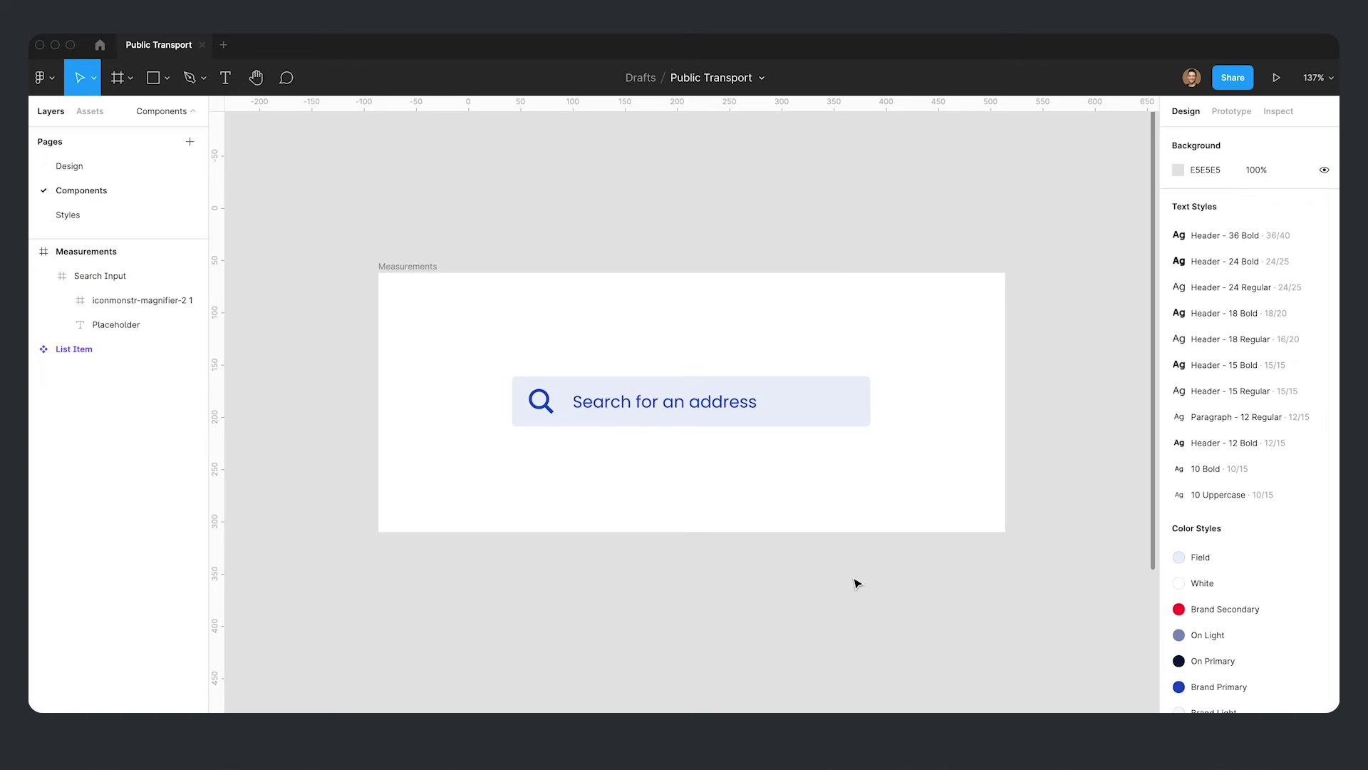
# Step: Run Redlines on the Search Input, adding a left 48 px height and top 343 px width measurement
pyautogui.press('super+slash')
pyautogui.press('Return')
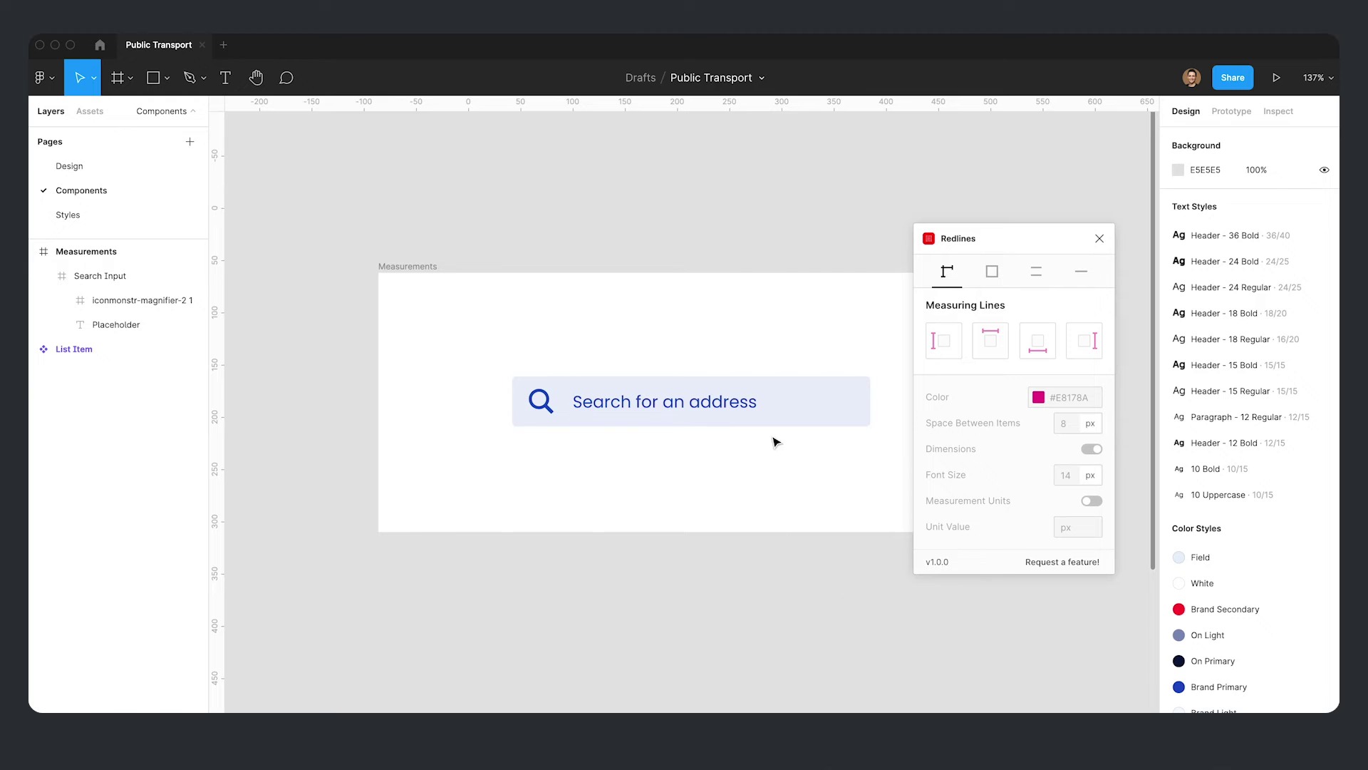
pyautogui.click(800, 417)
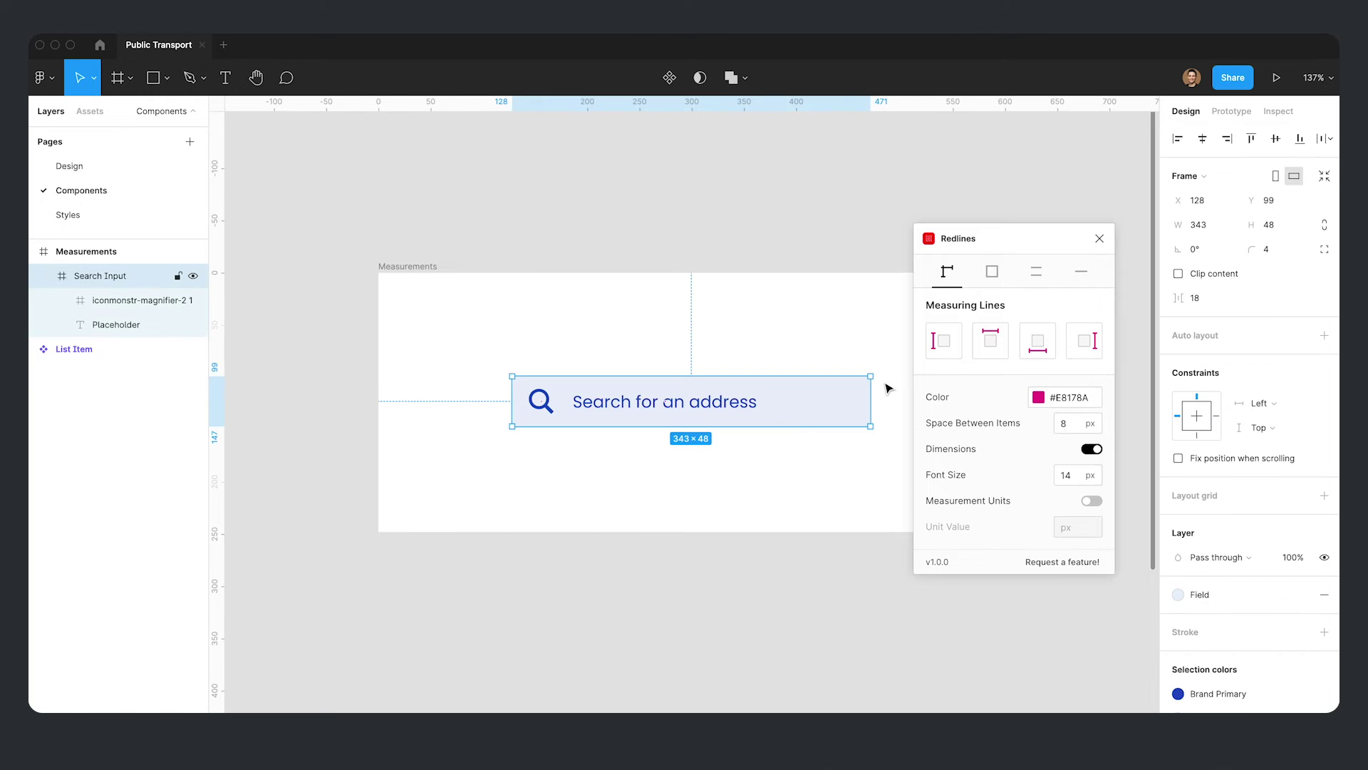
pyautogui.click(945, 342)
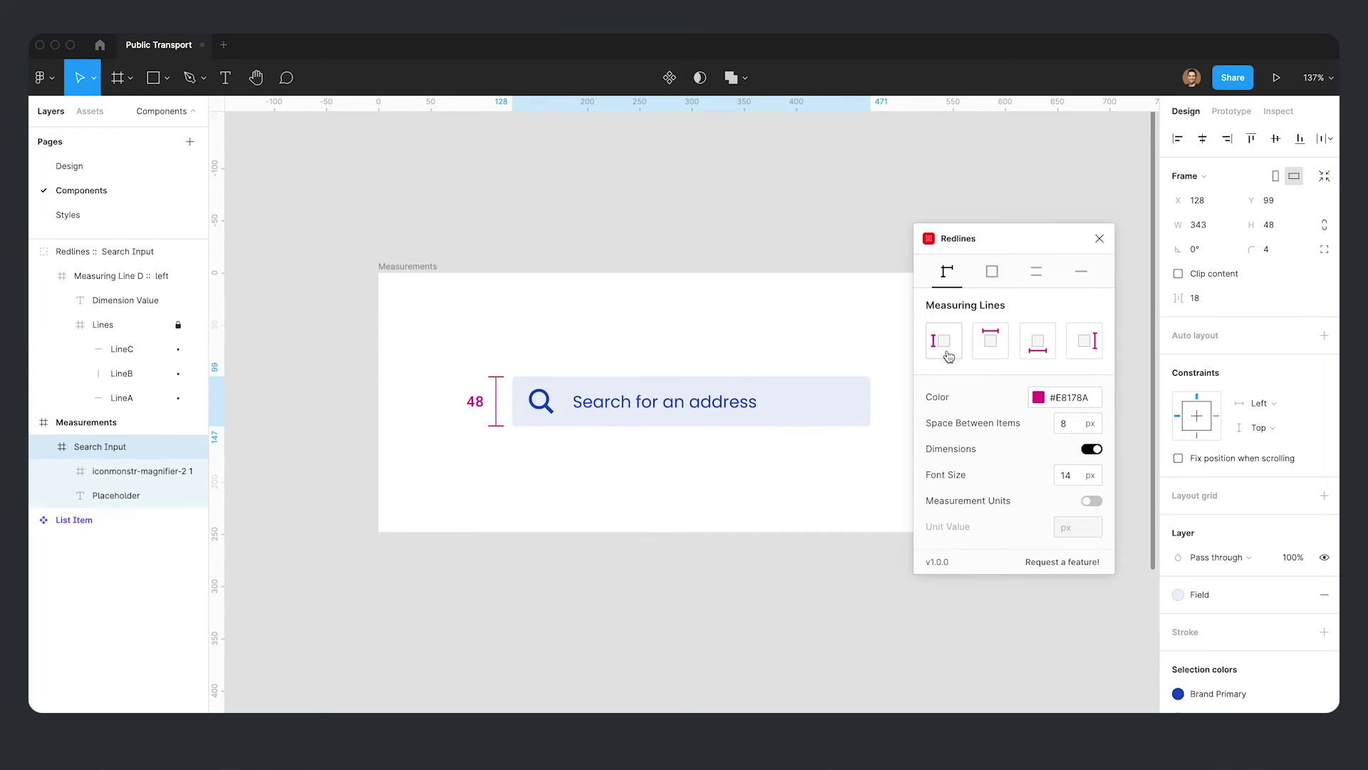
pyautogui.click(992, 341)
pyautogui.doubleClick(543, 407)
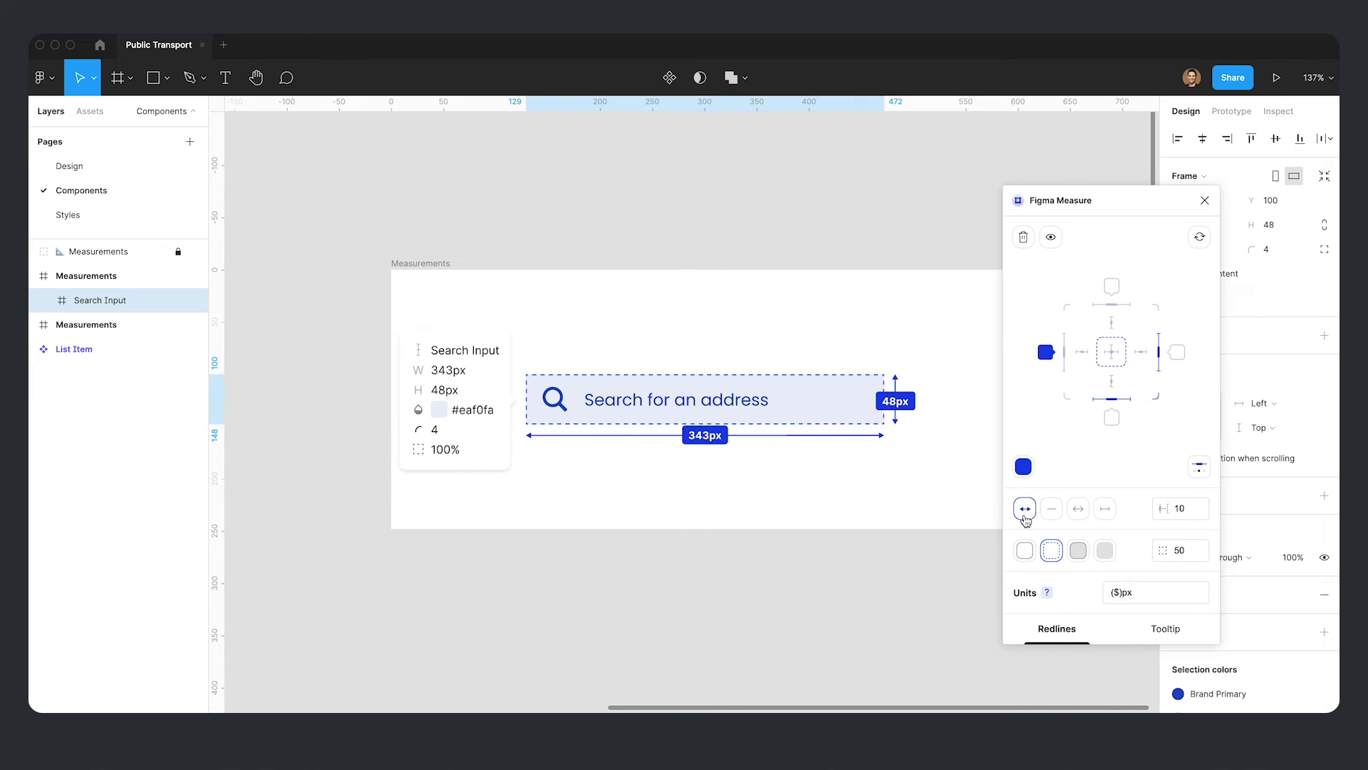
# Step: Switch Measure to tooltip specs, then load lottie-check.json into the LottieFiles plugin
pyautogui.click(1166, 629)
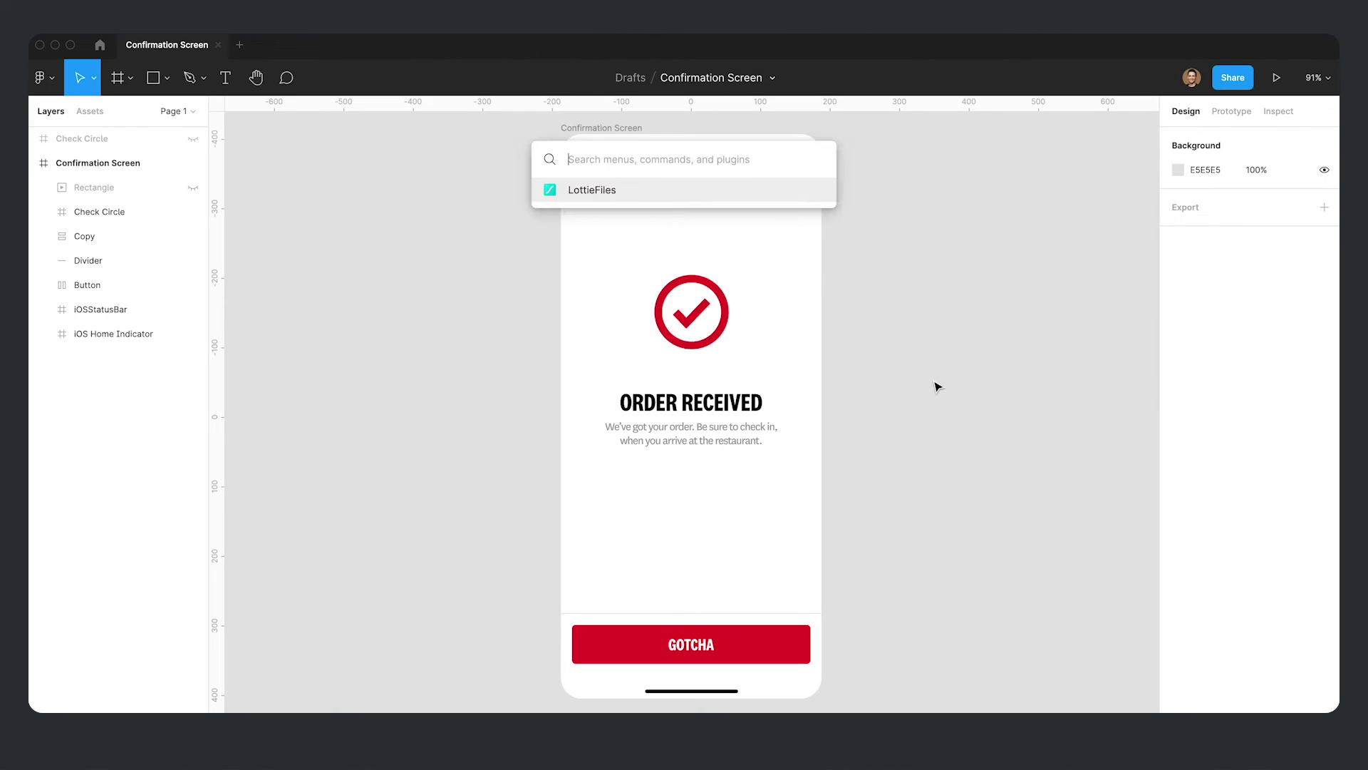
pyautogui.press('Return')
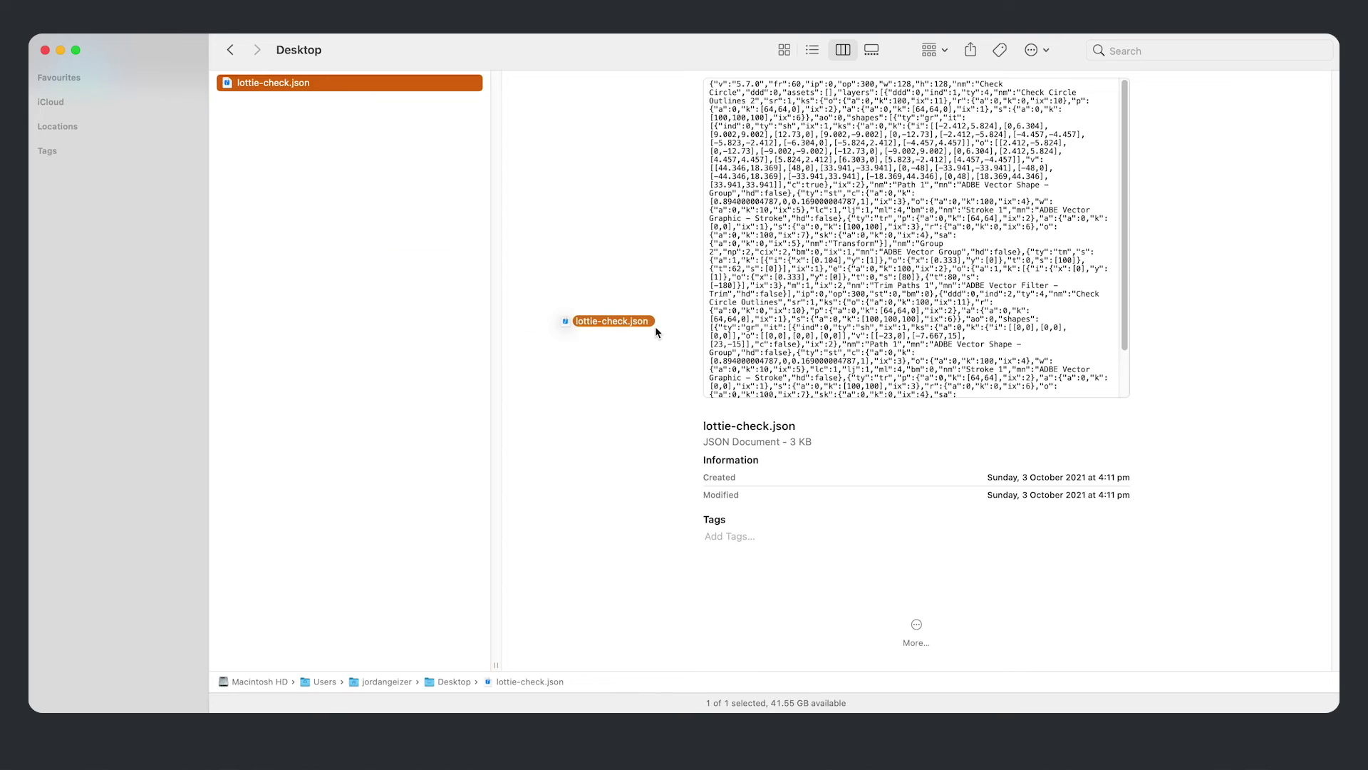
pyautogui.moveTo(656, 332); pyautogui.dragTo(1075, 387)
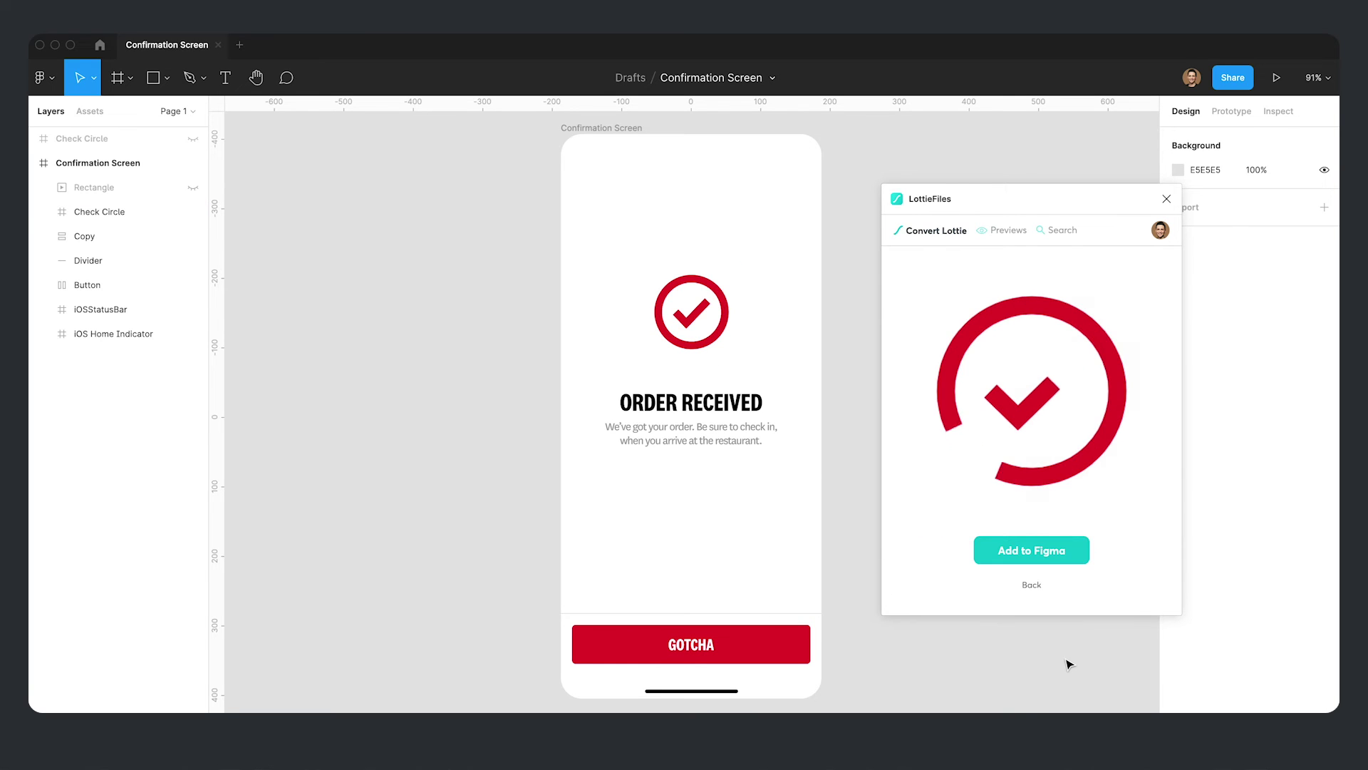
# Step: Add the animation as a GIF, resize it to 128×128 over the check, and present the frame
pyautogui.click(1046, 550)
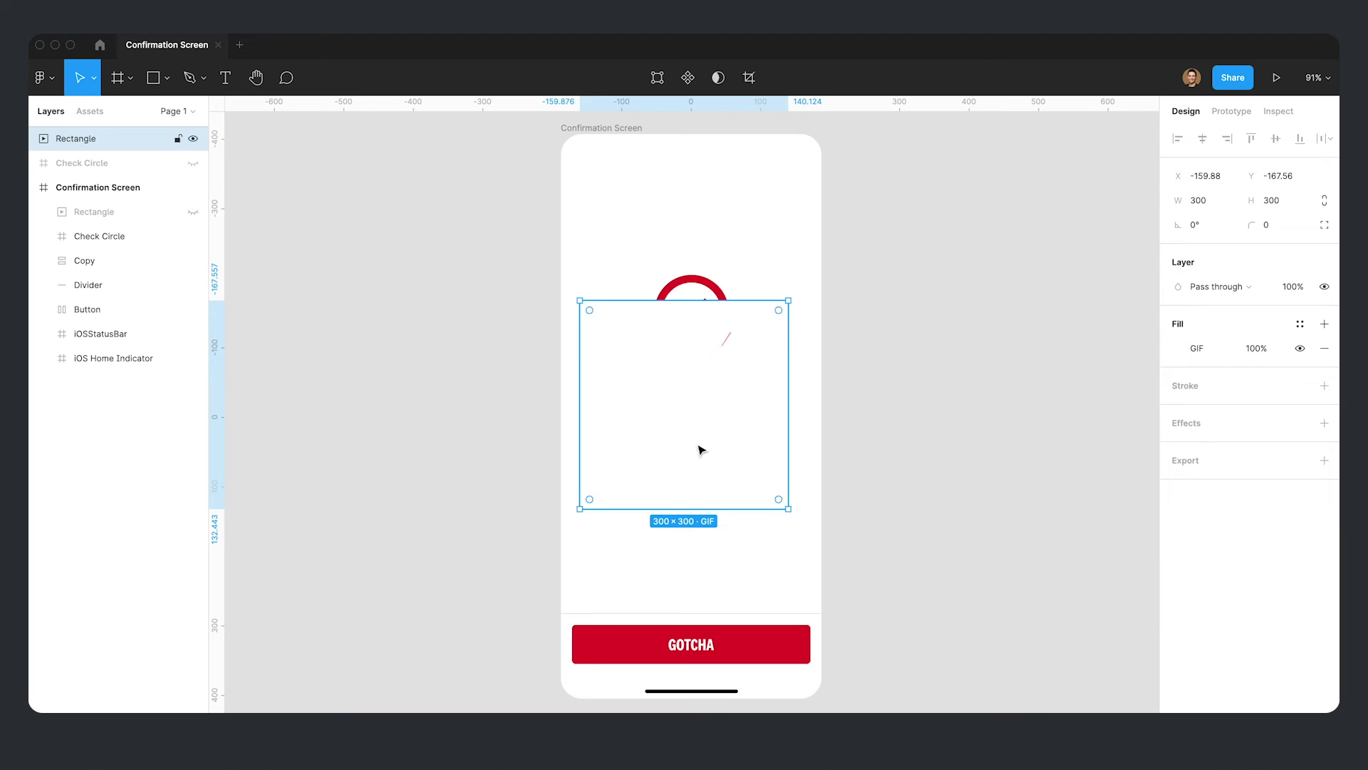
pyautogui.moveTo(641, 456); pyautogui.dragTo(662, 389)
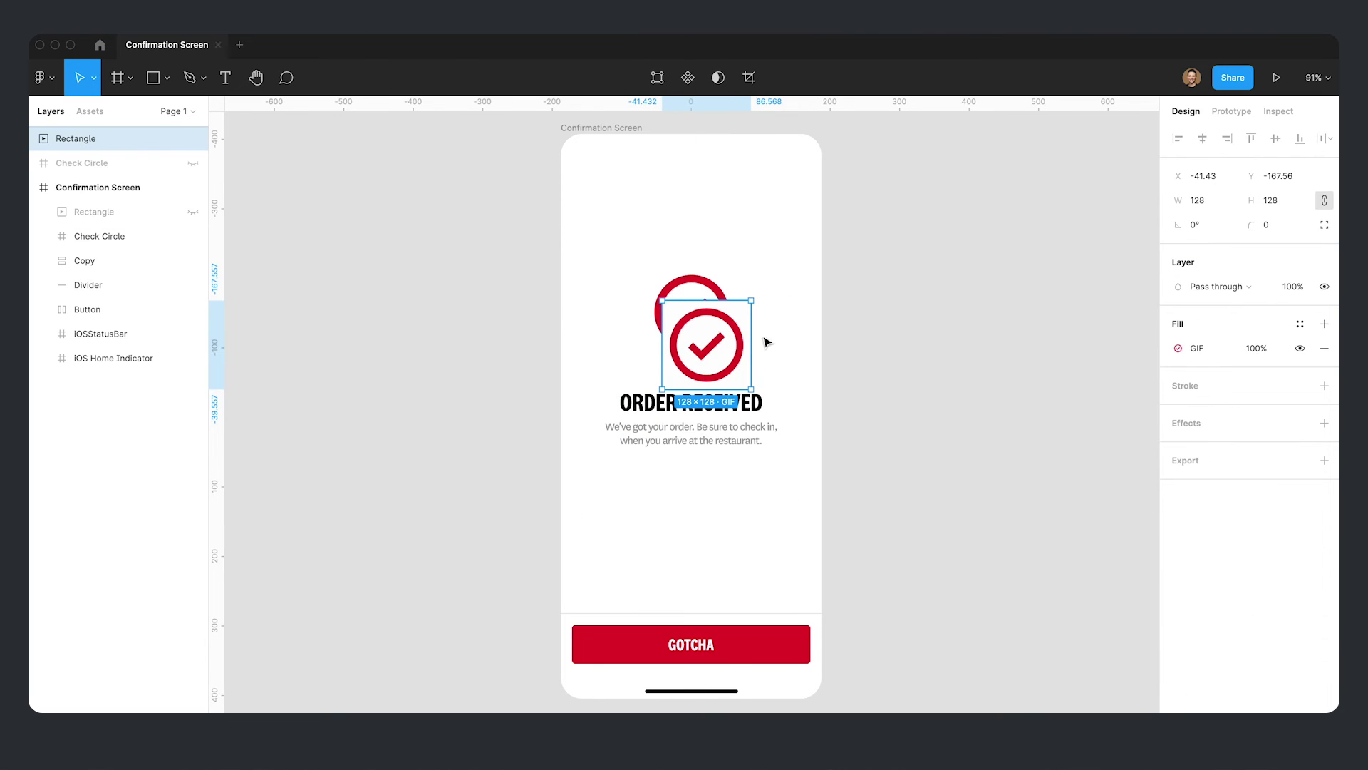
pyautogui.press('Escape')
pyautogui.press('super+alt+Return')
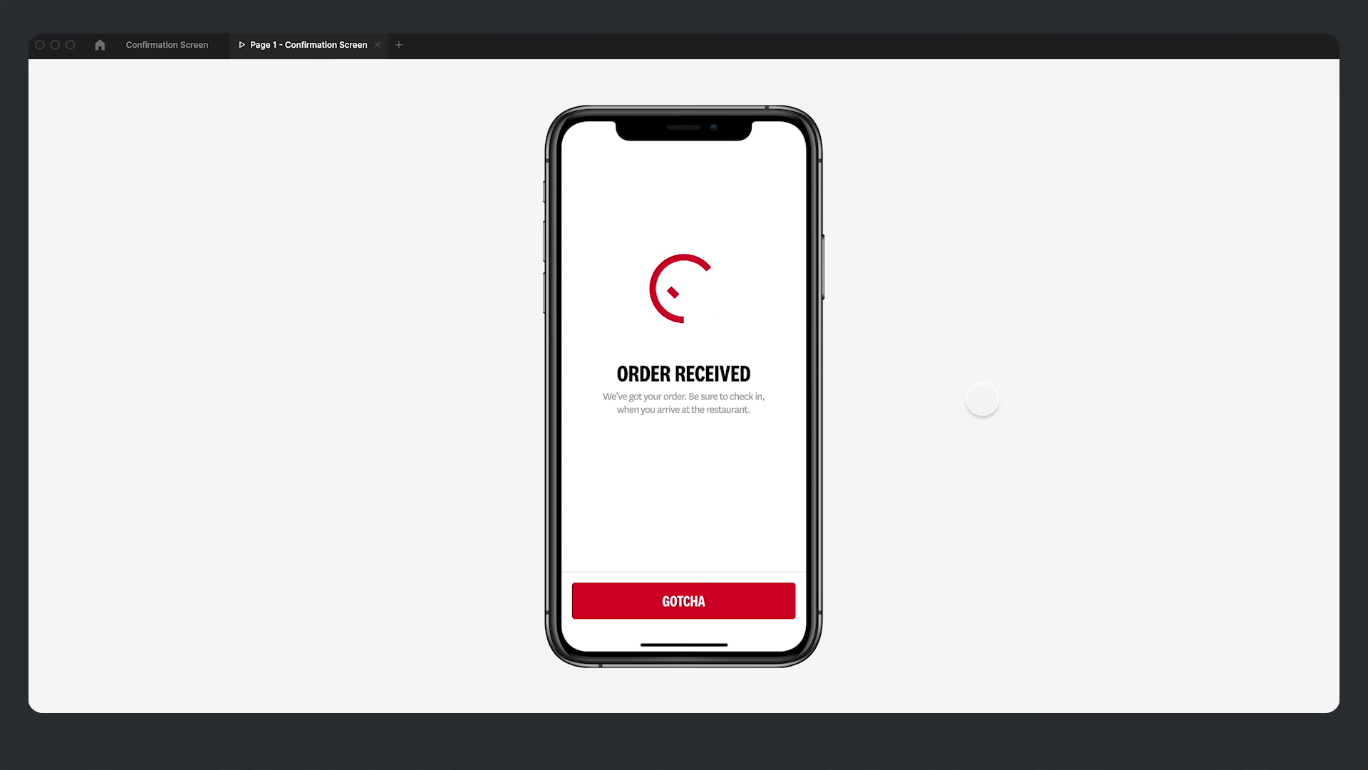